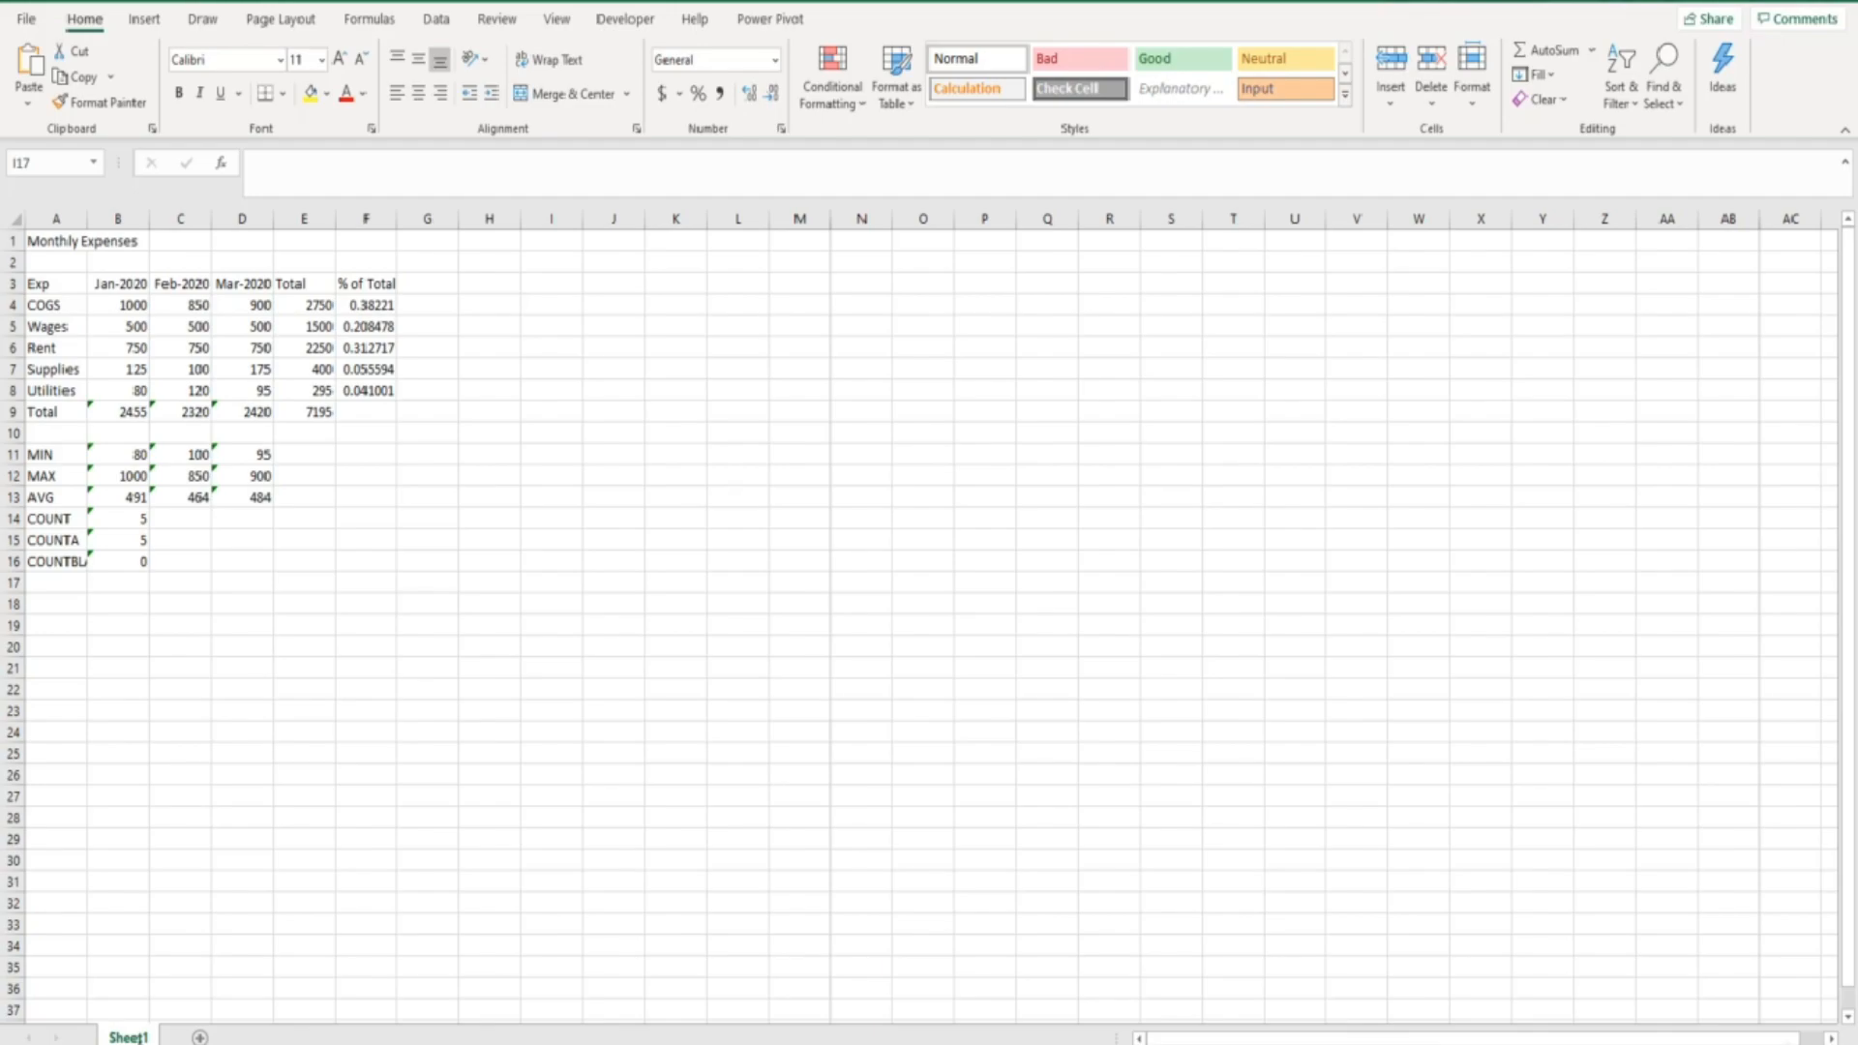
Step: Rename the worksheet Sheet1 as Report
double_click(139, 1038)
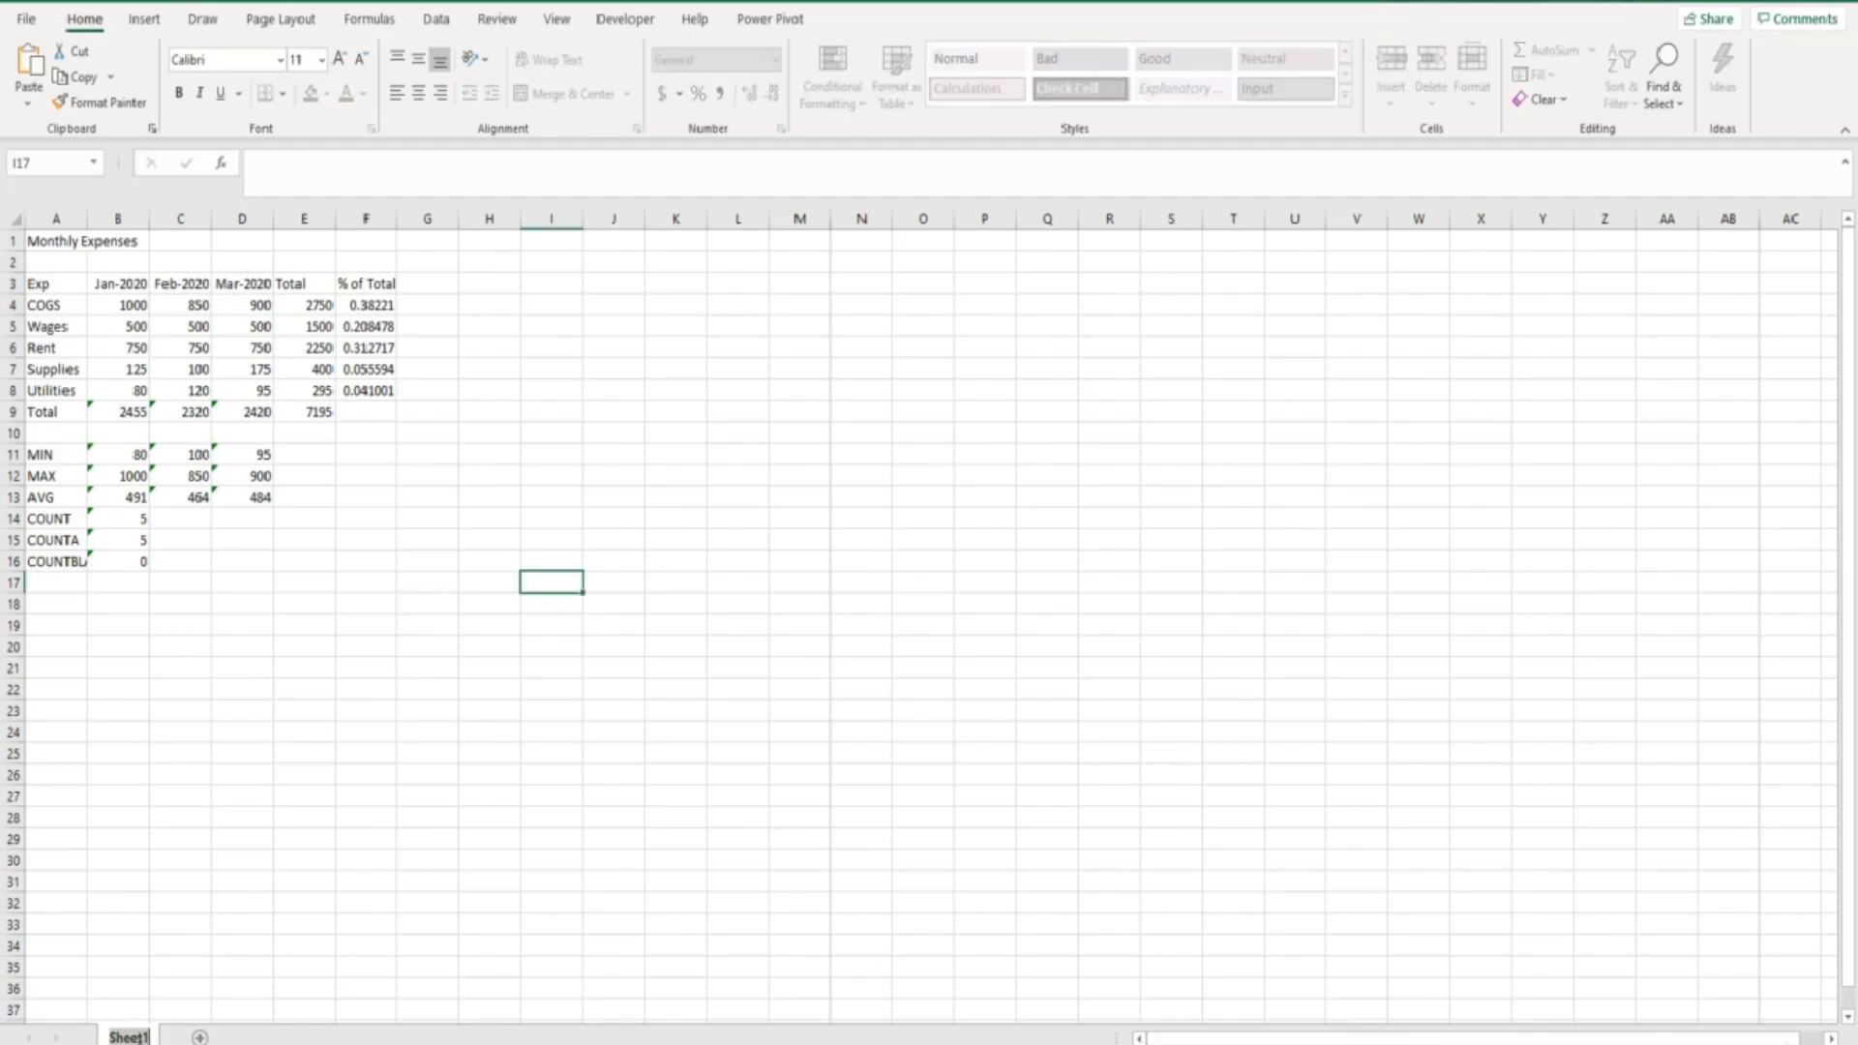
text(Report)
key(Return)
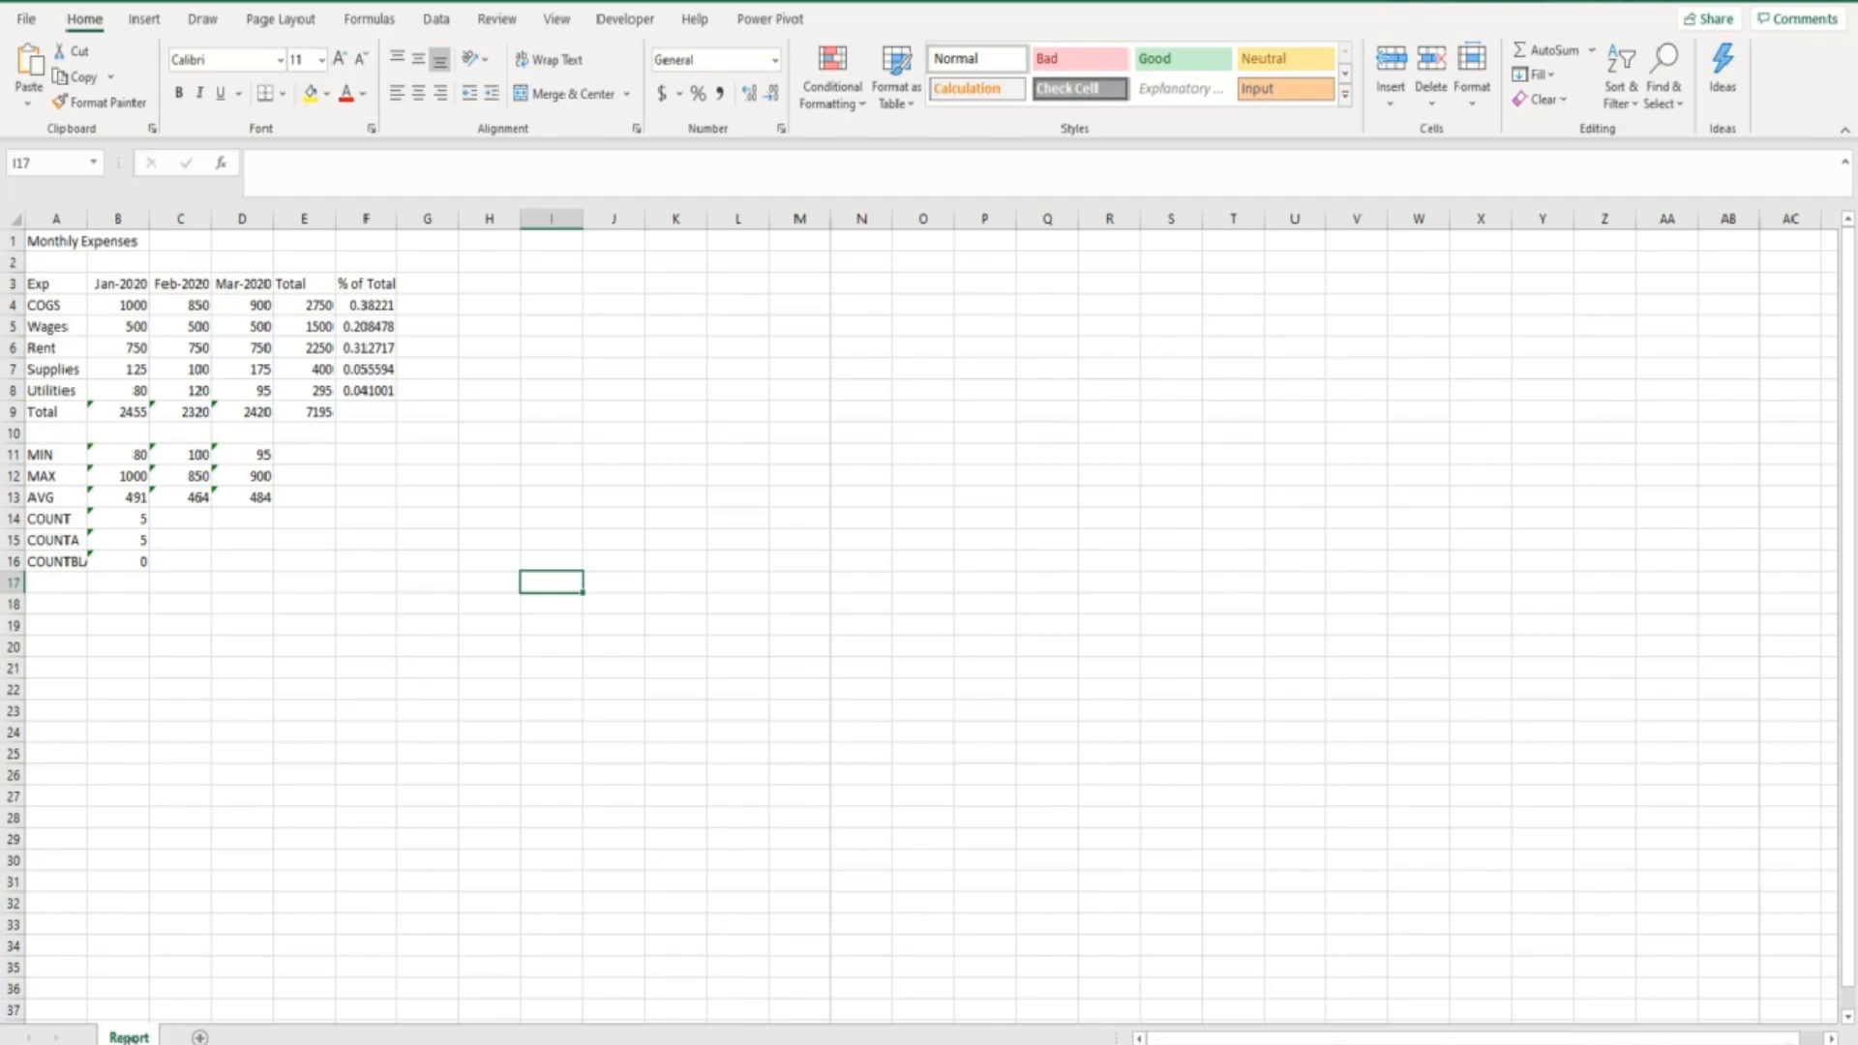
right_click(128, 1038)
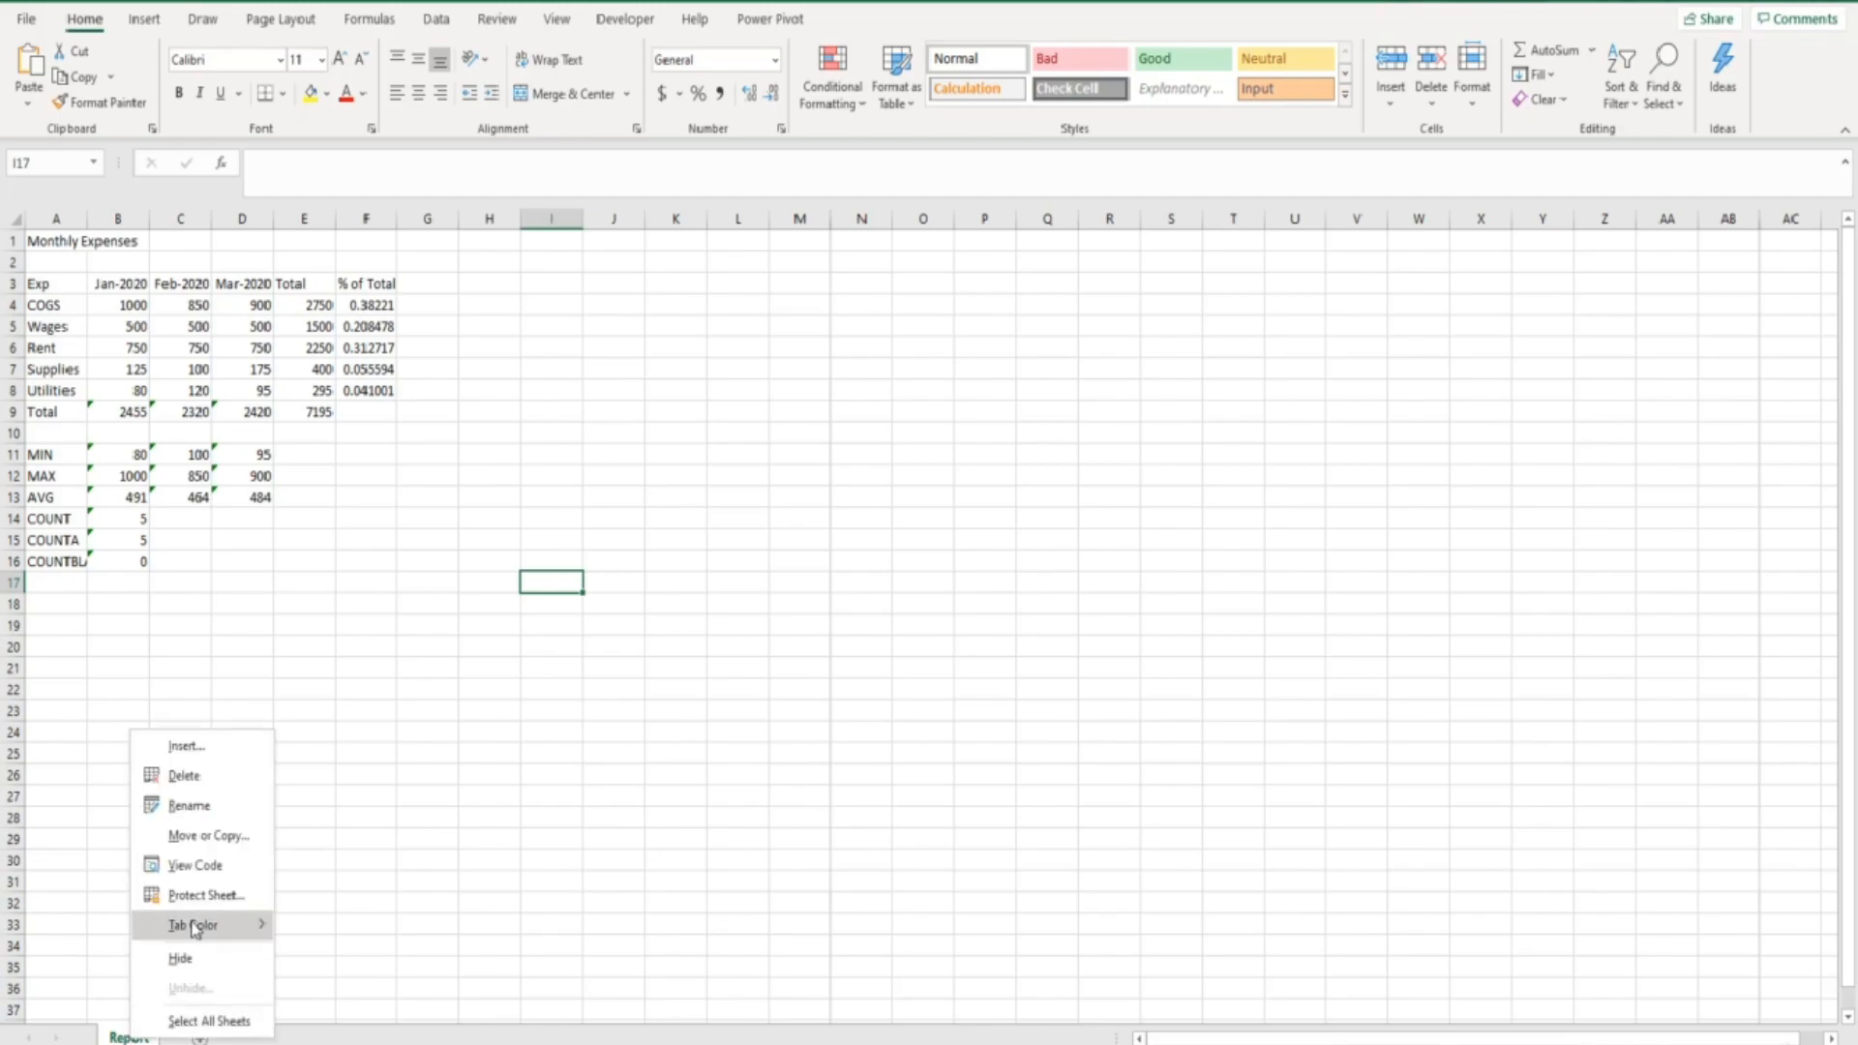
click(208, 806)
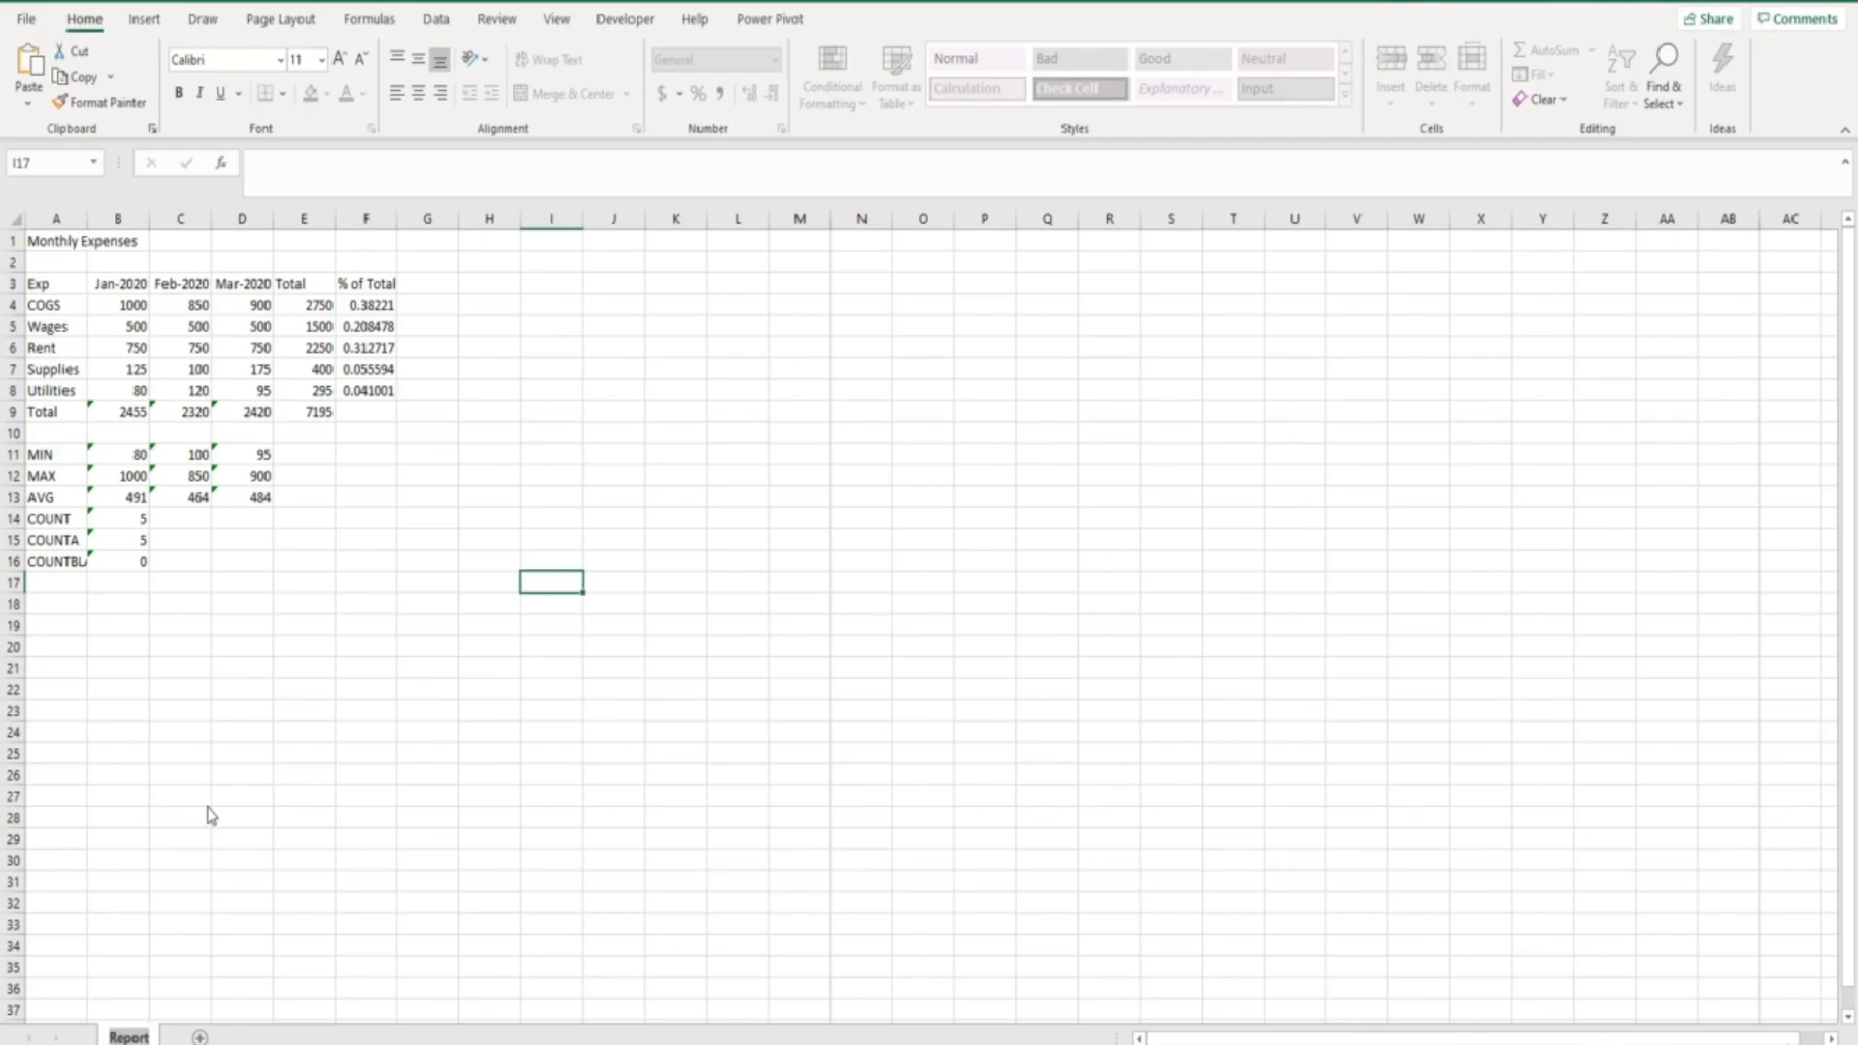
key(Return)
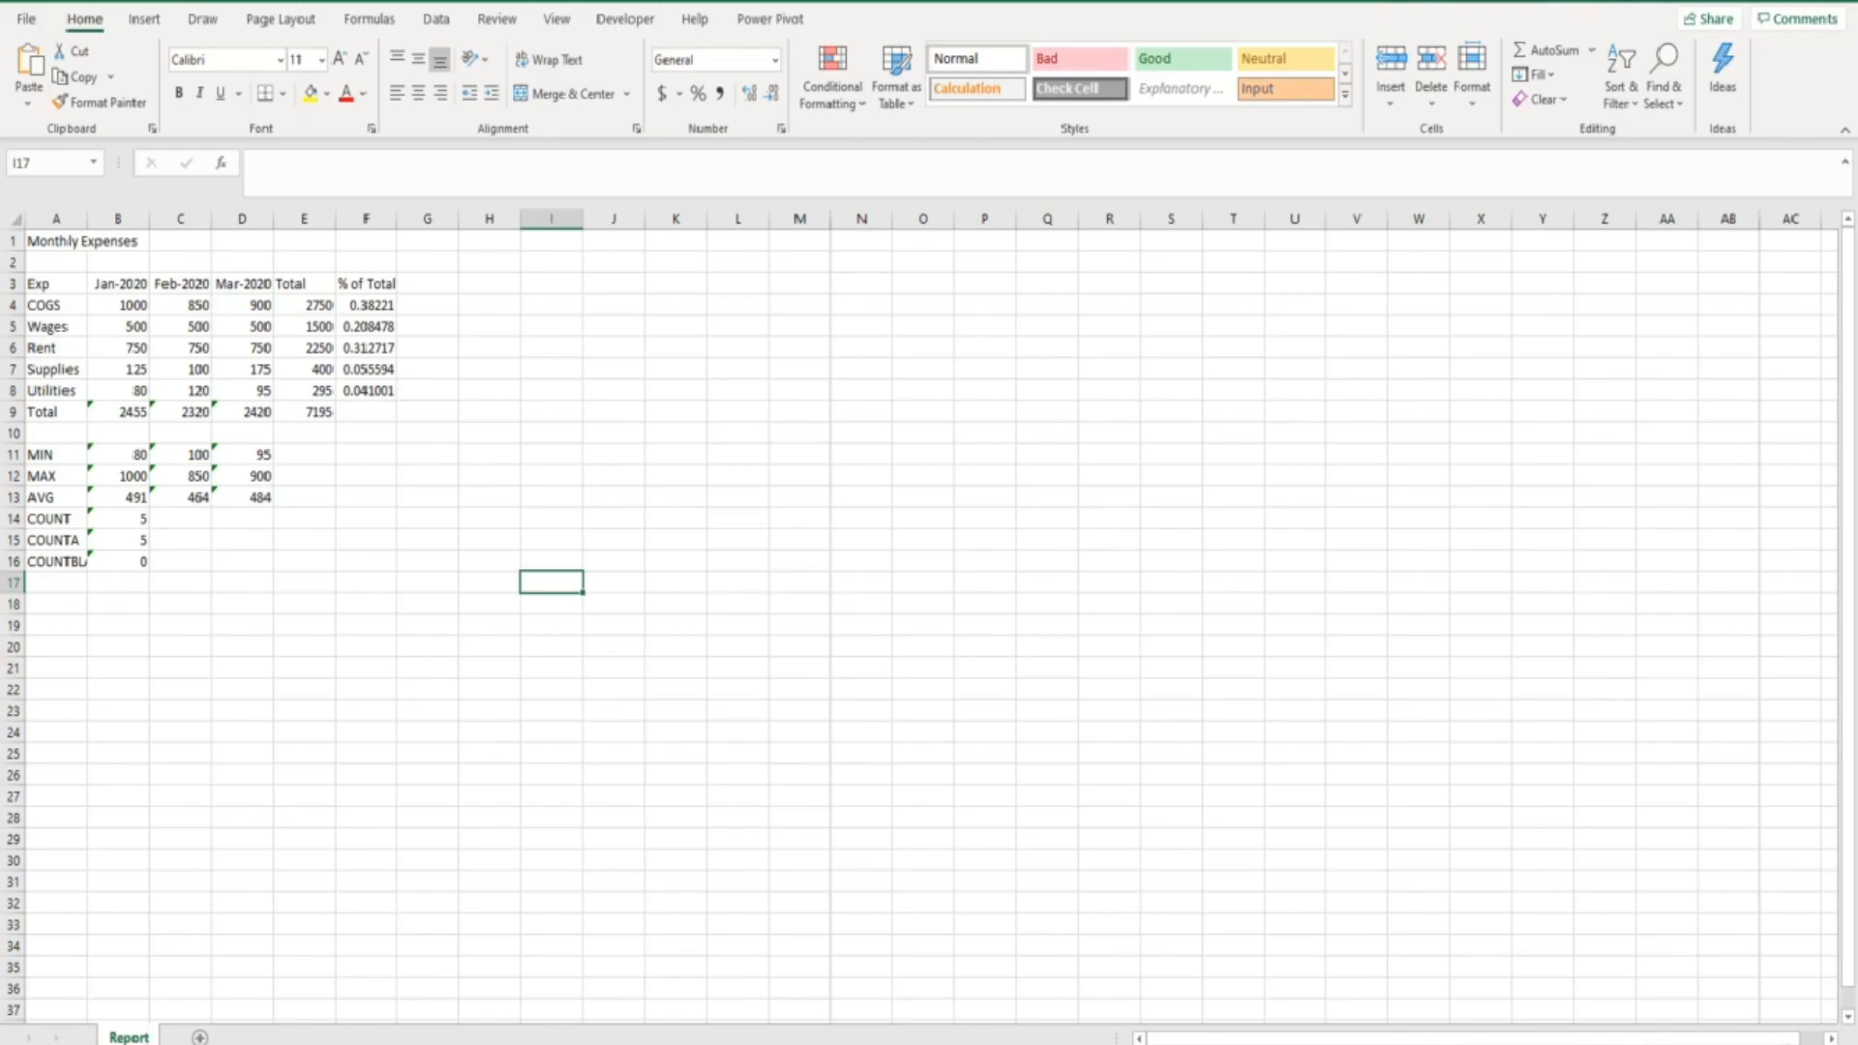
Step: Add two new blank worksheets after the Report sheet
click(198, 1036)
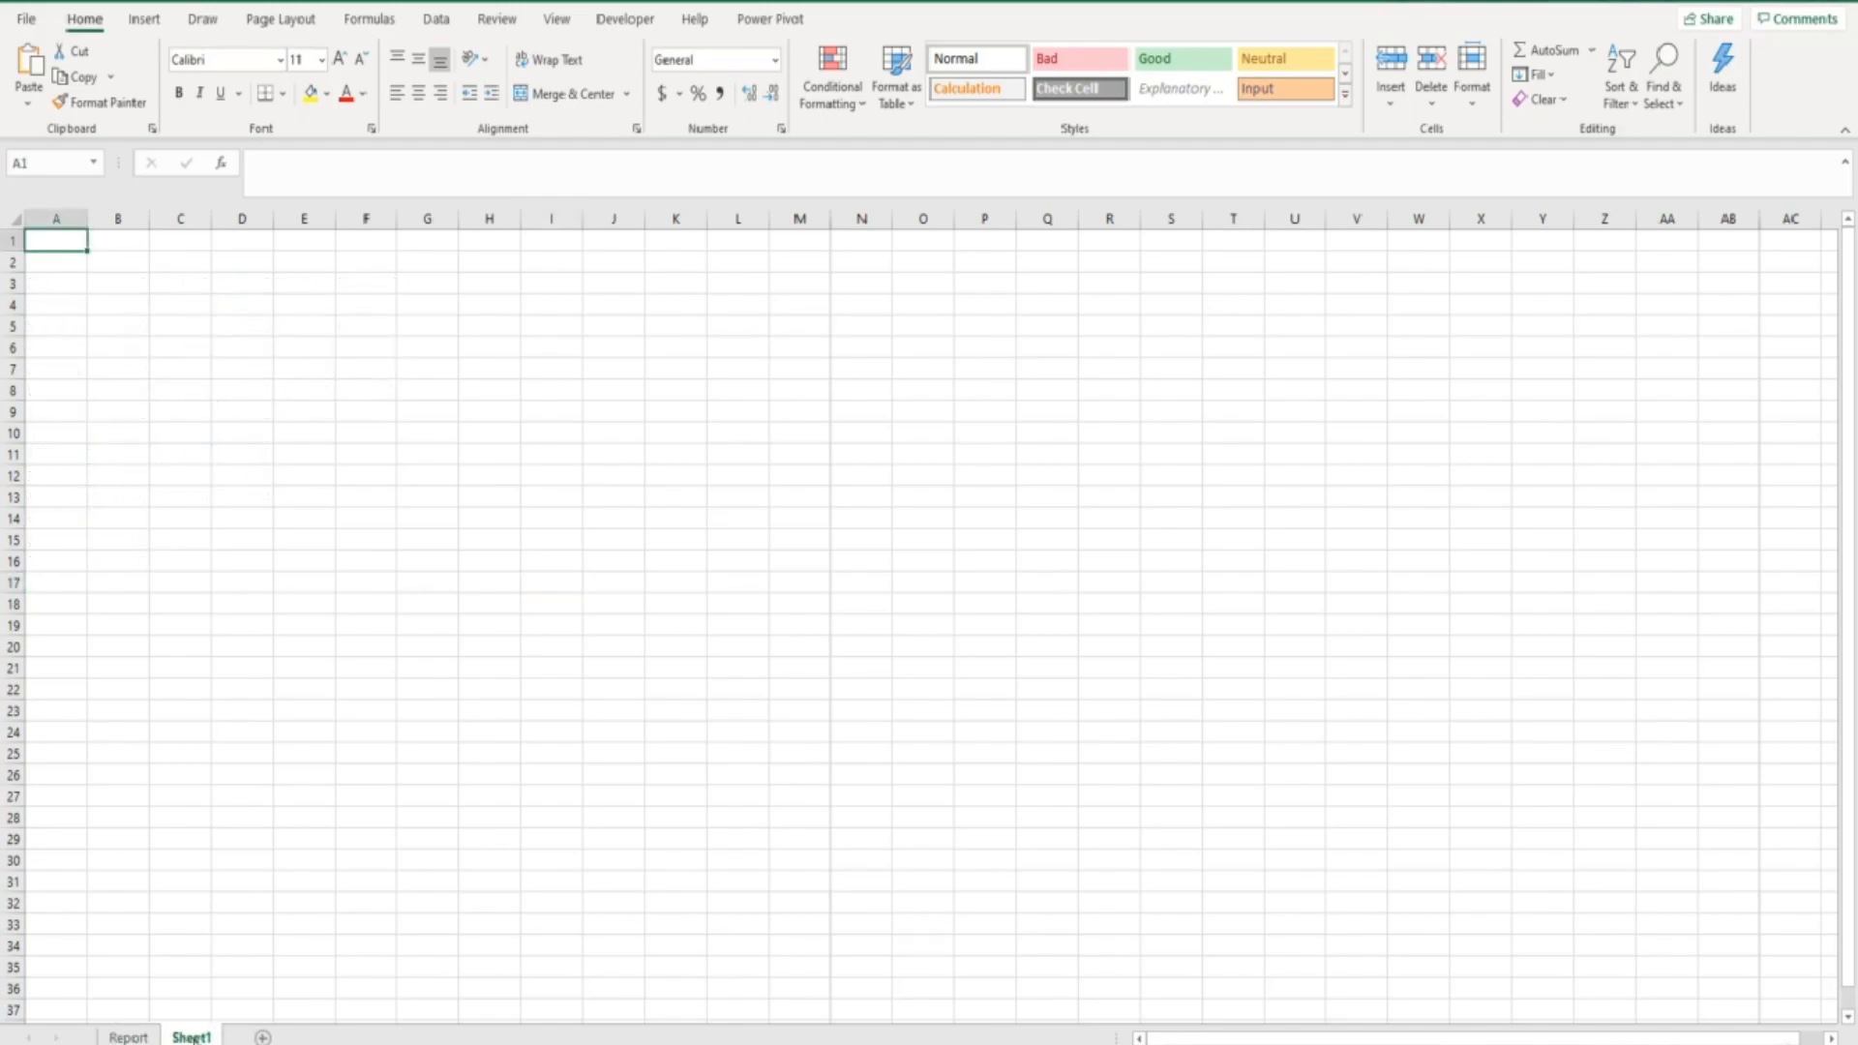
click(256, 1037)
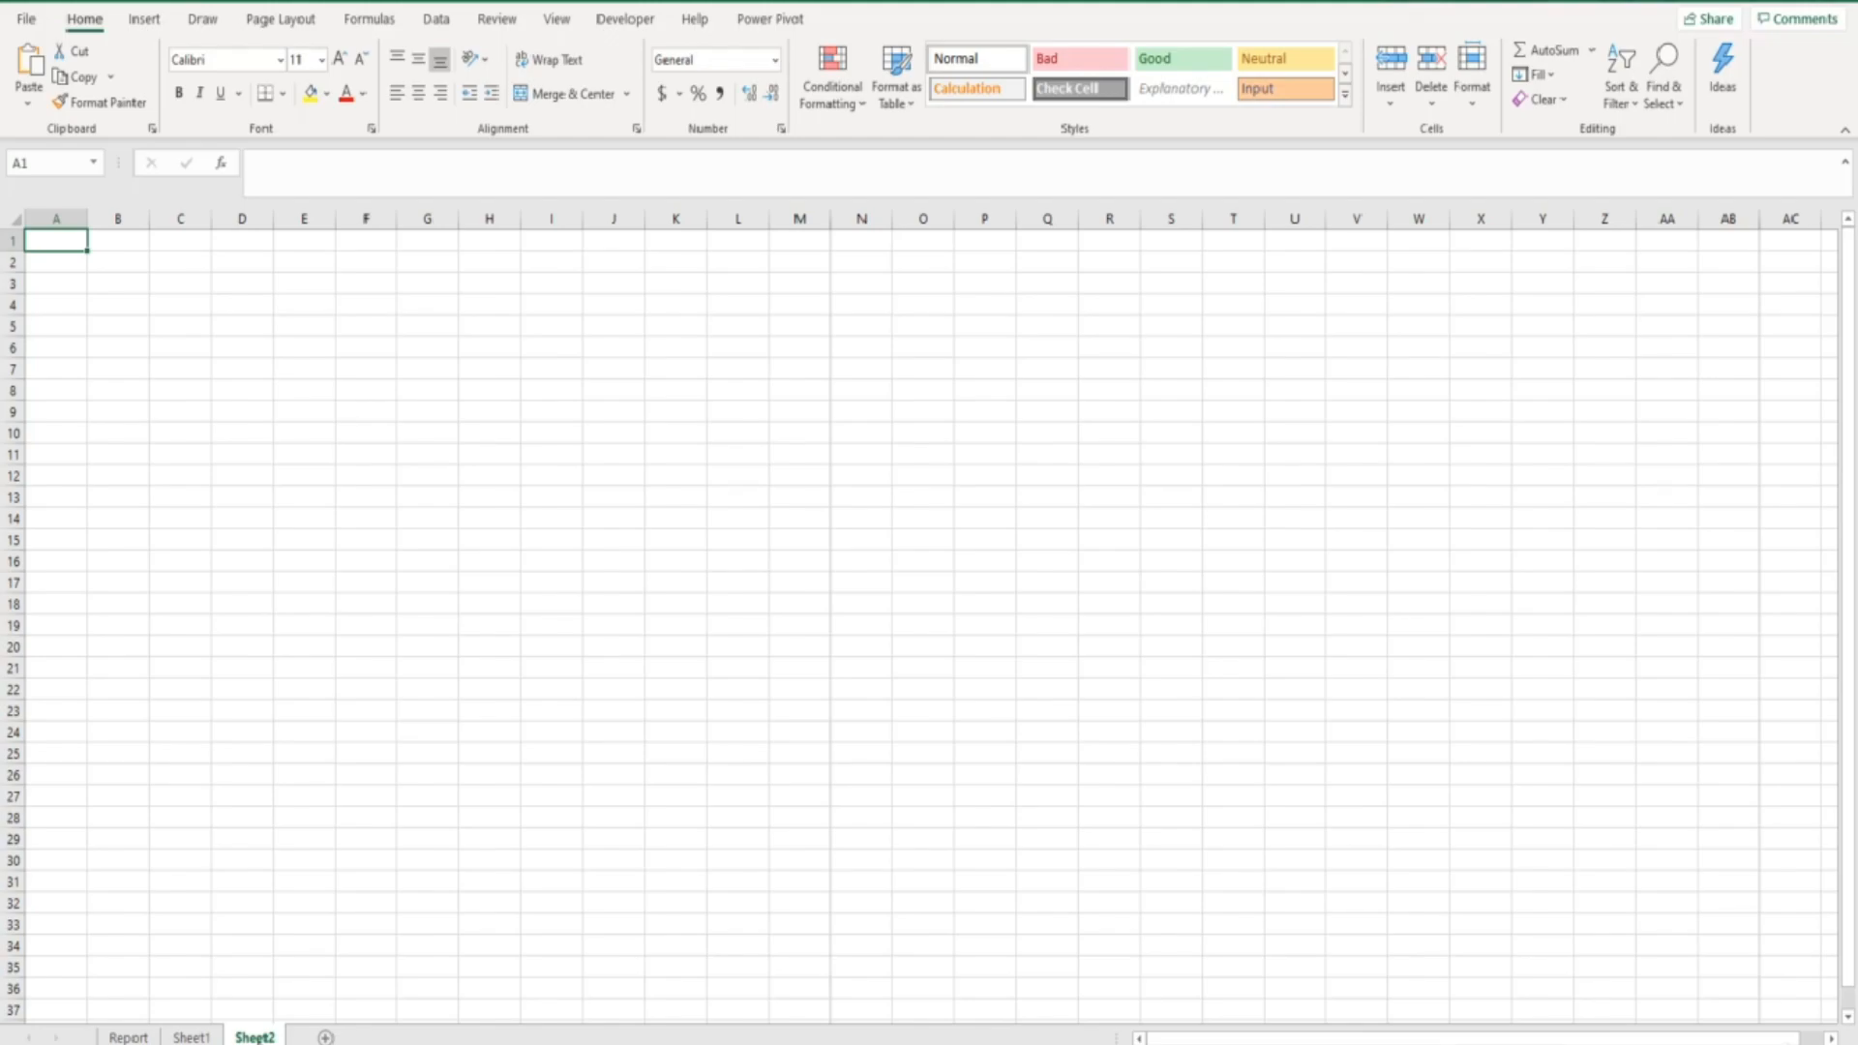
Step: Delete the blank worksheet Sheet2 and add another new worksheet after Sheet1
right_click(259, 1036)
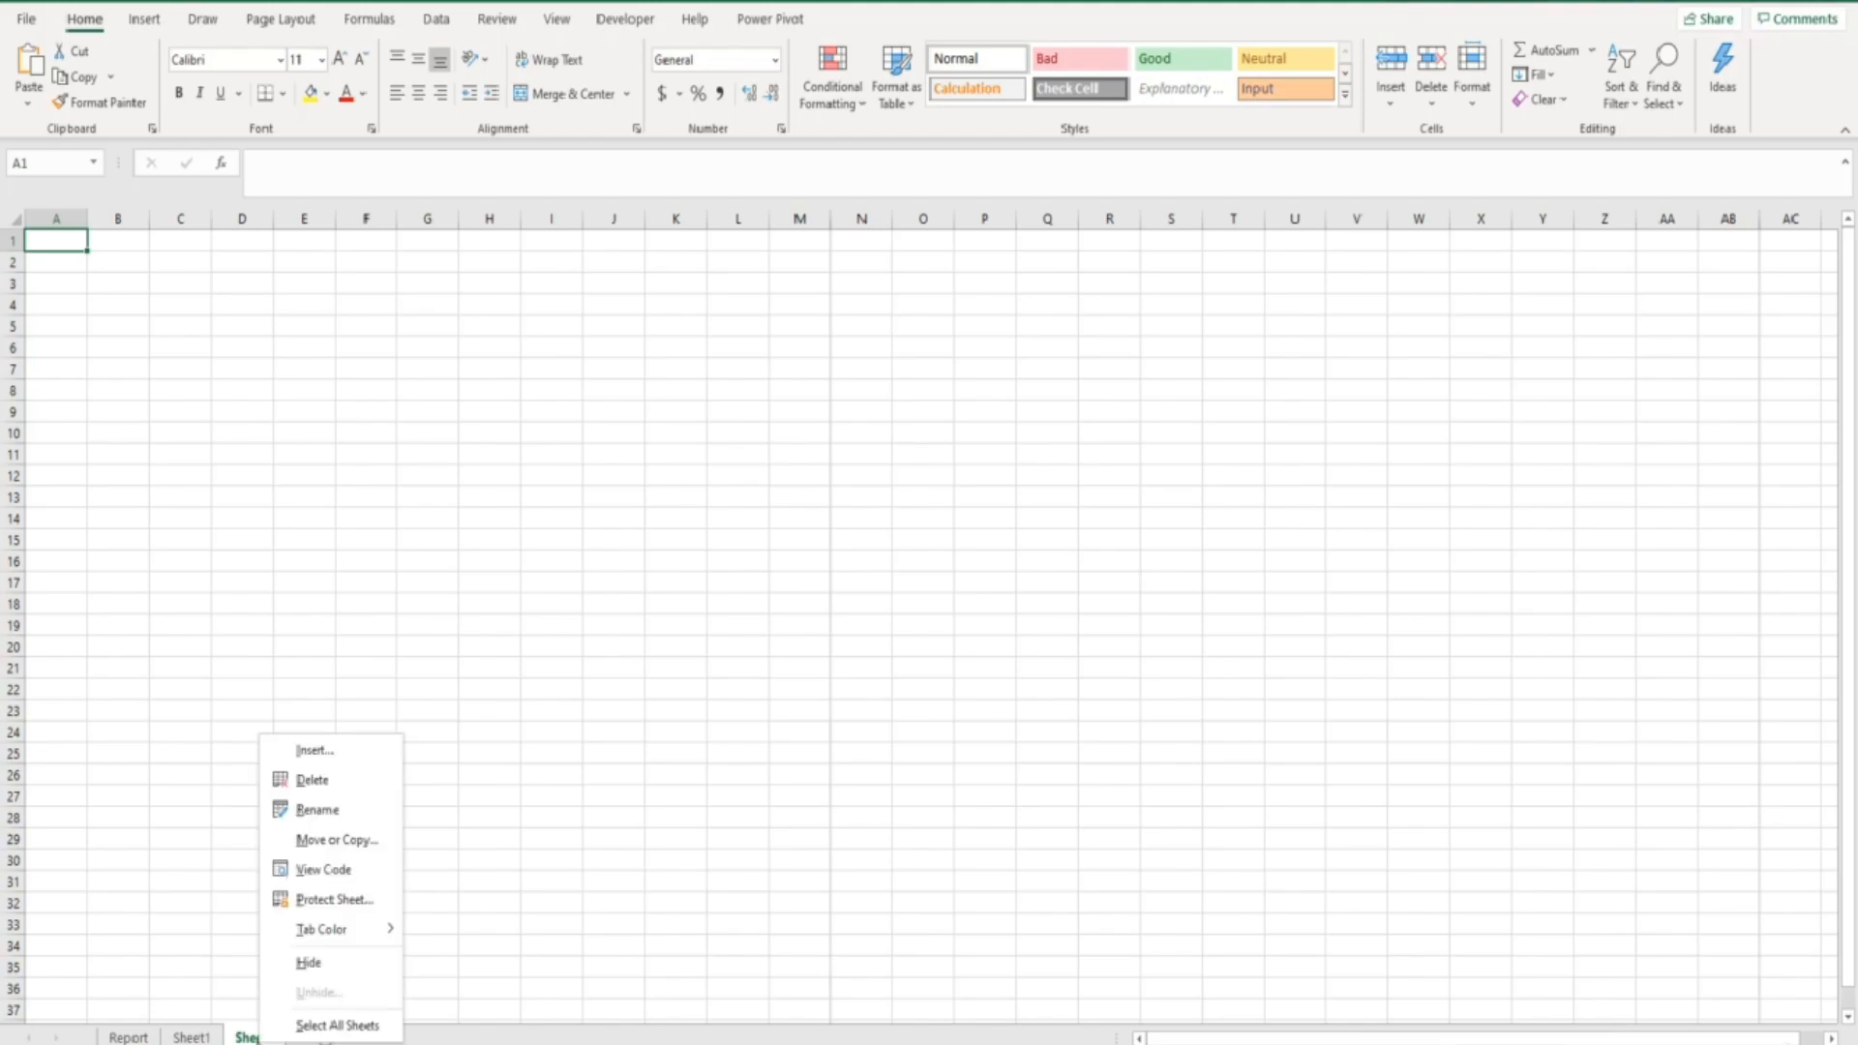
click(316, 780)
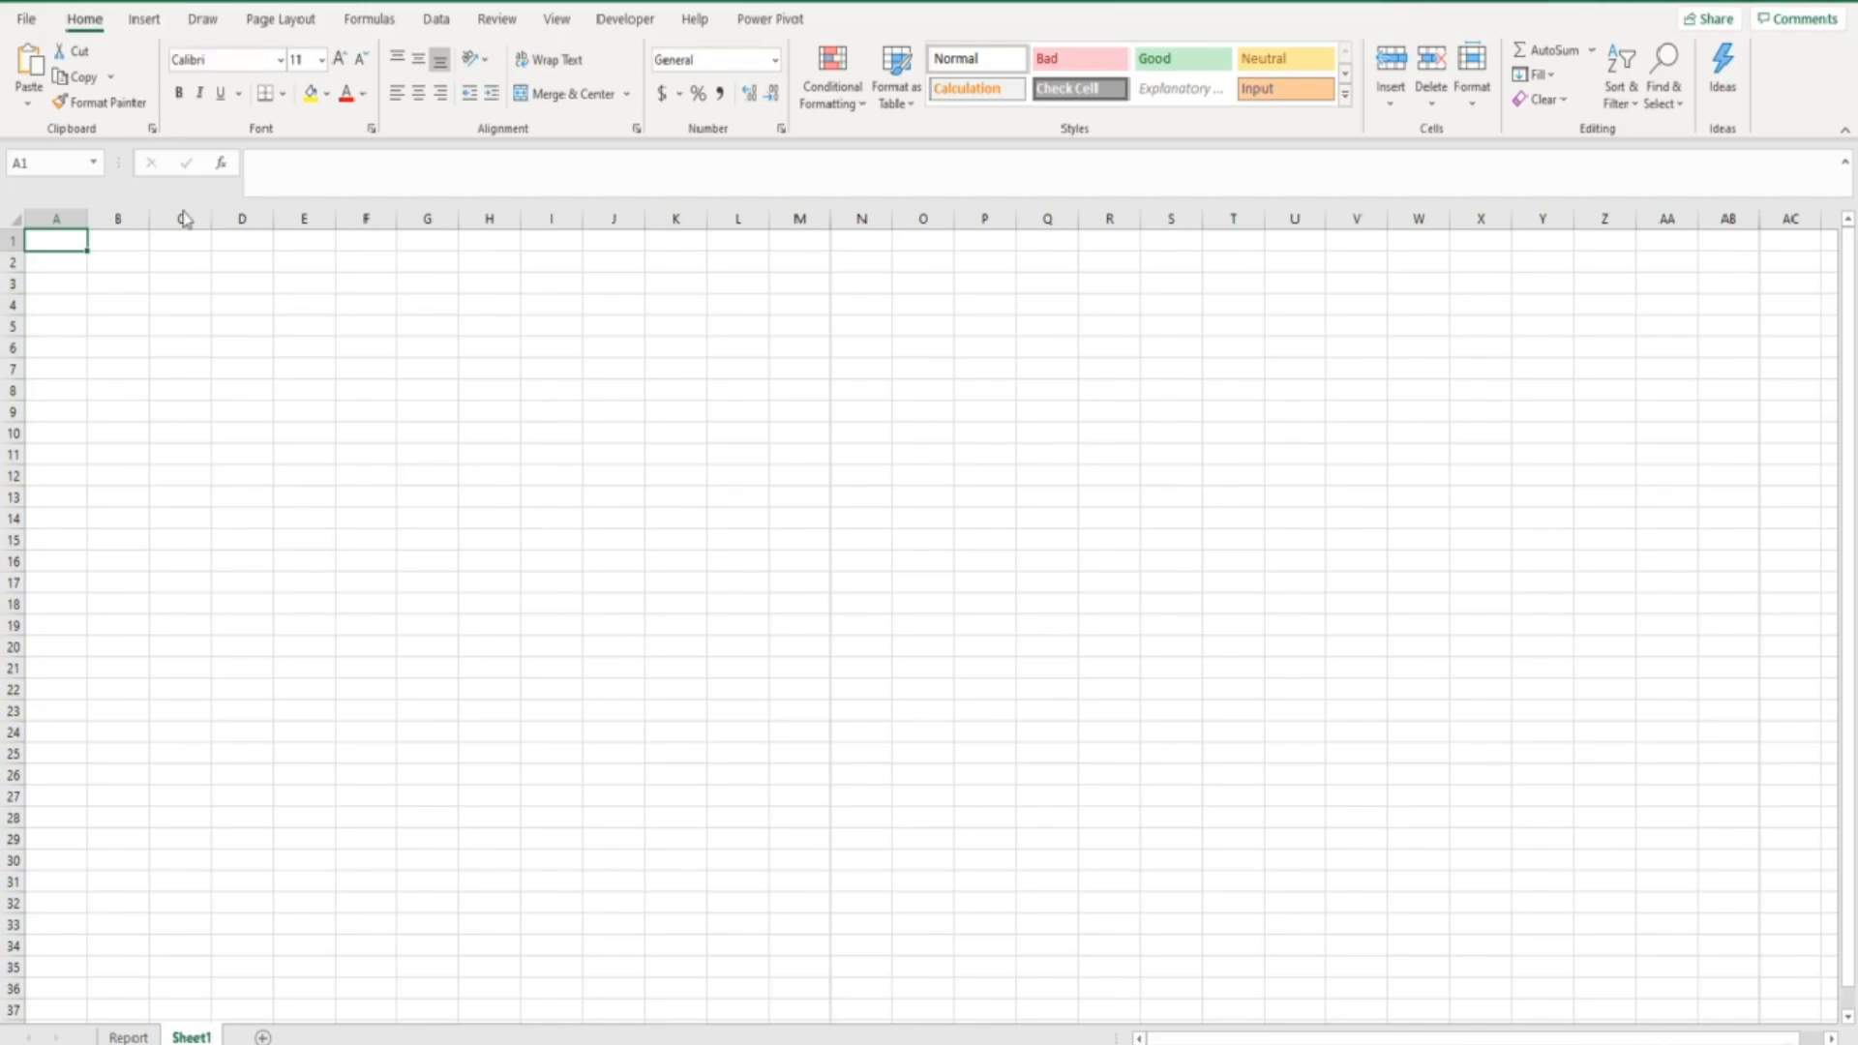
click(262, 1037)
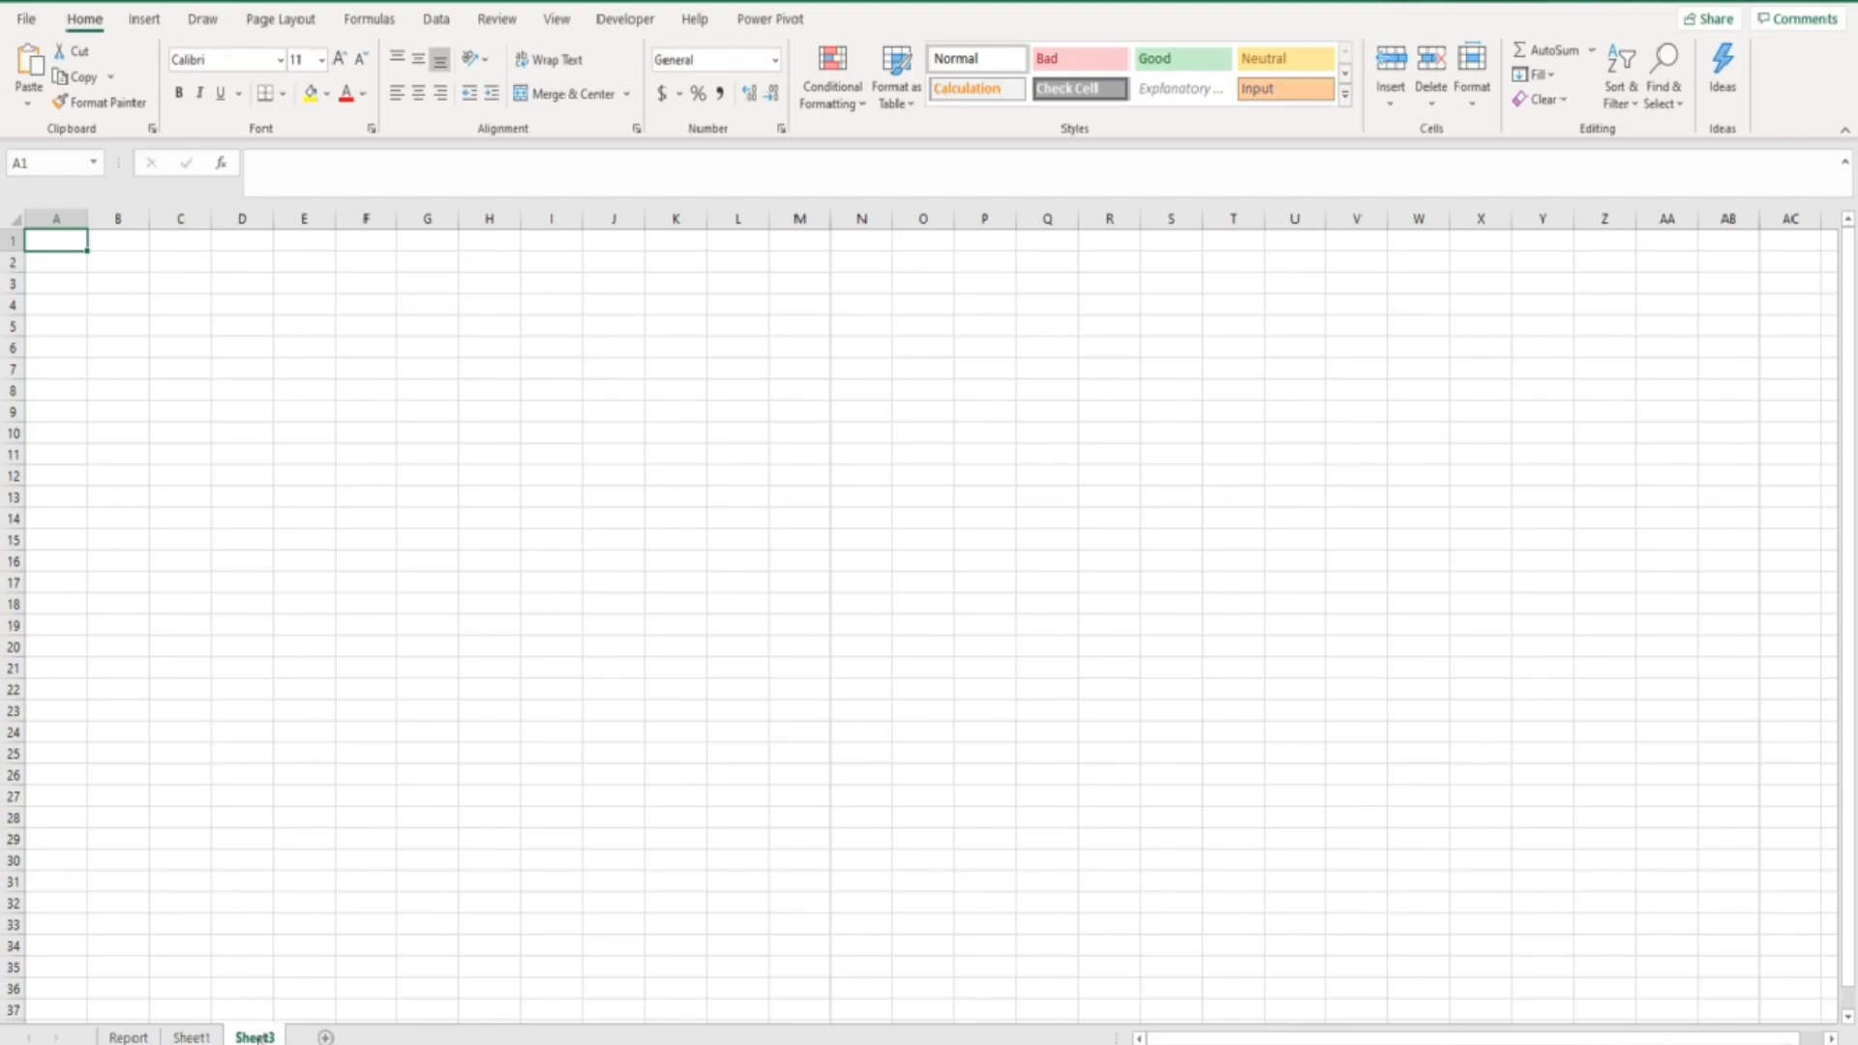
Step: Move the Report sheet between Sheet1 and Sheet3
click(129, 1037)
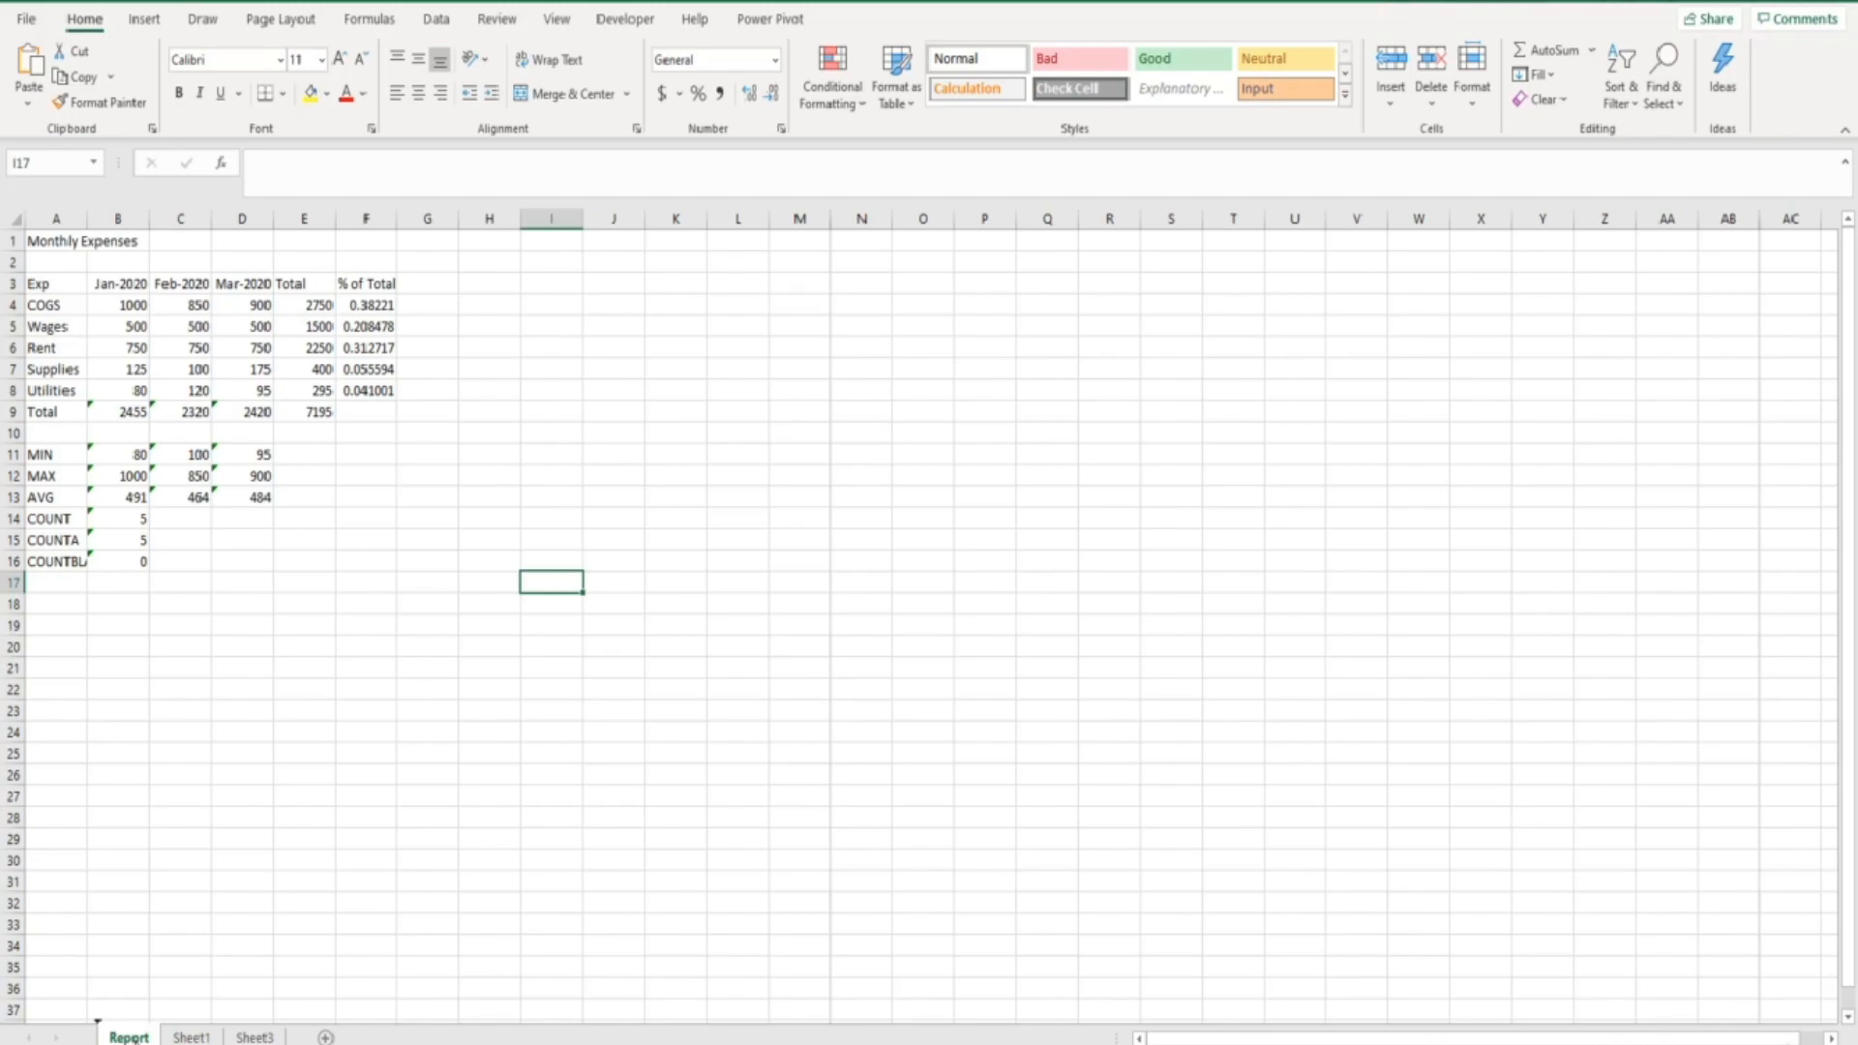
mouse_move(135, 1039)
mouse_down()
mouse_move(292, 1038)
mouse_move(226, 1038)
mouse_up()
drag(225, 1038, 226, 1038)
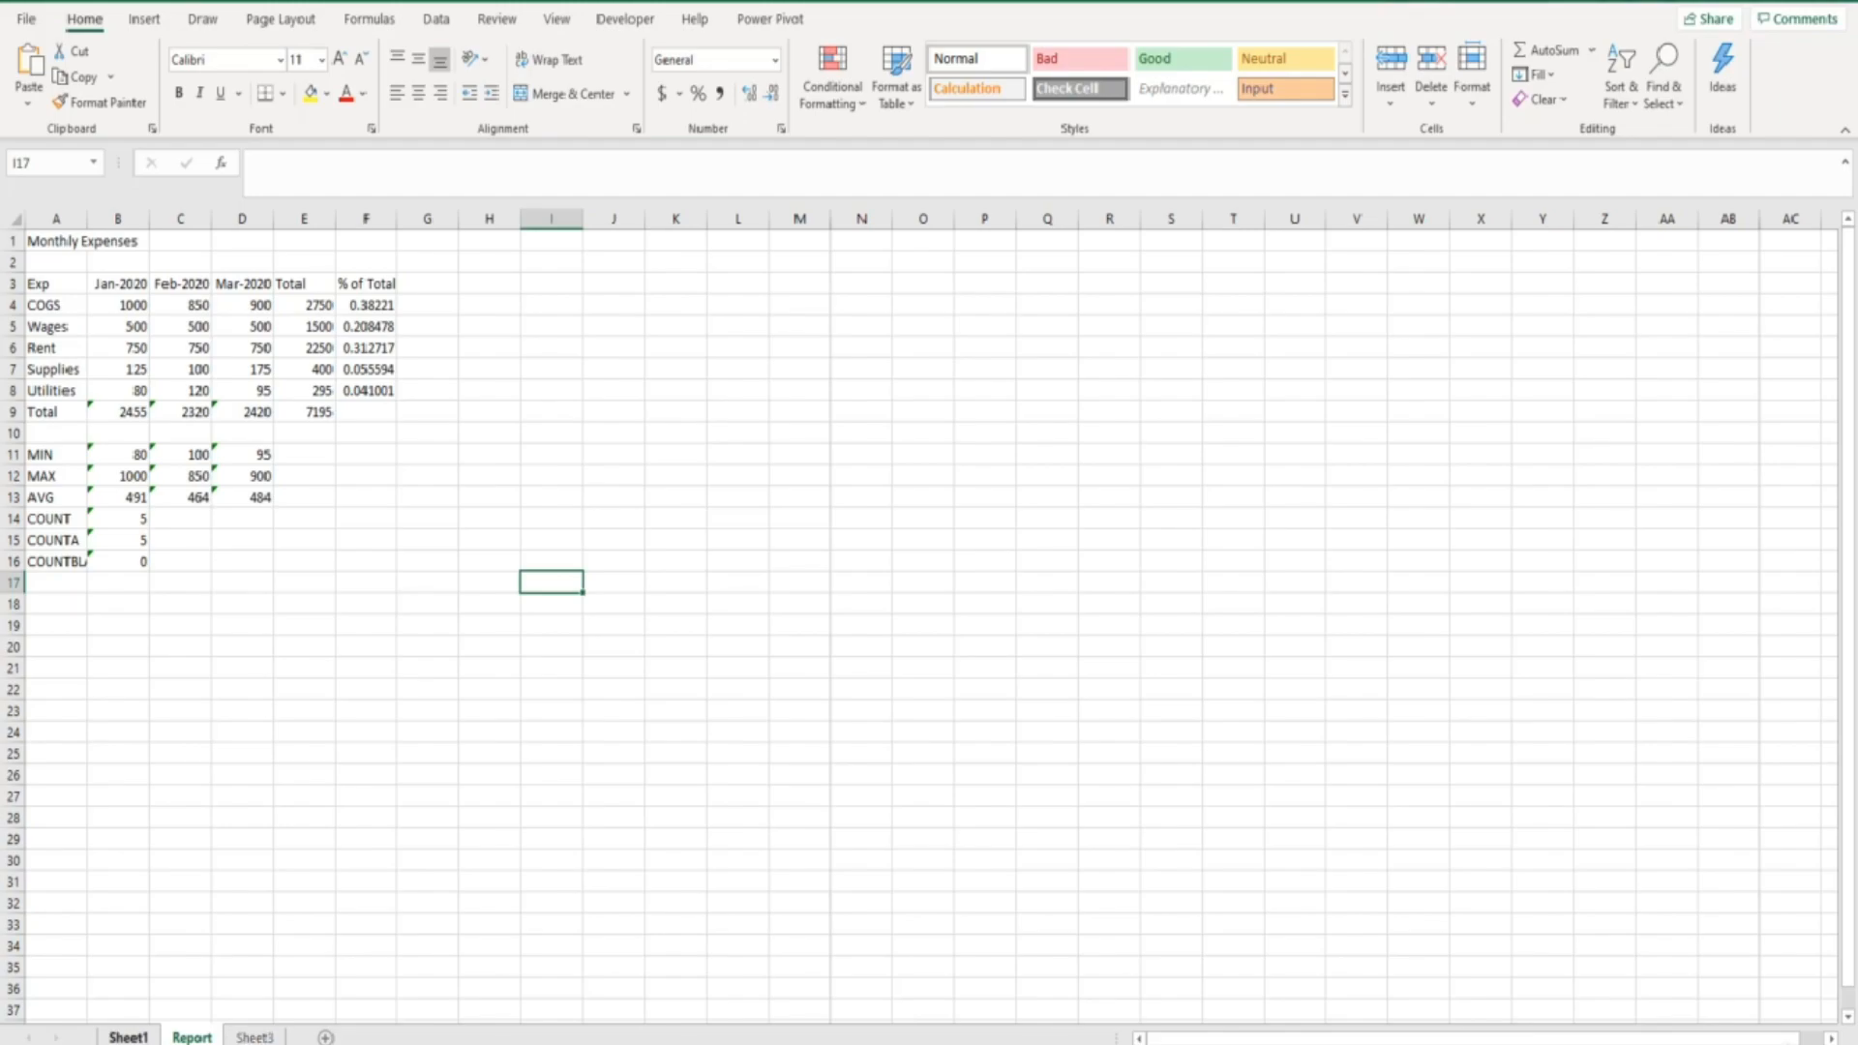
Step: Look through all three sheets and move Report back in front of Sheet1
click(129, 1037)
click(191, 1037)
click(242, 1037)
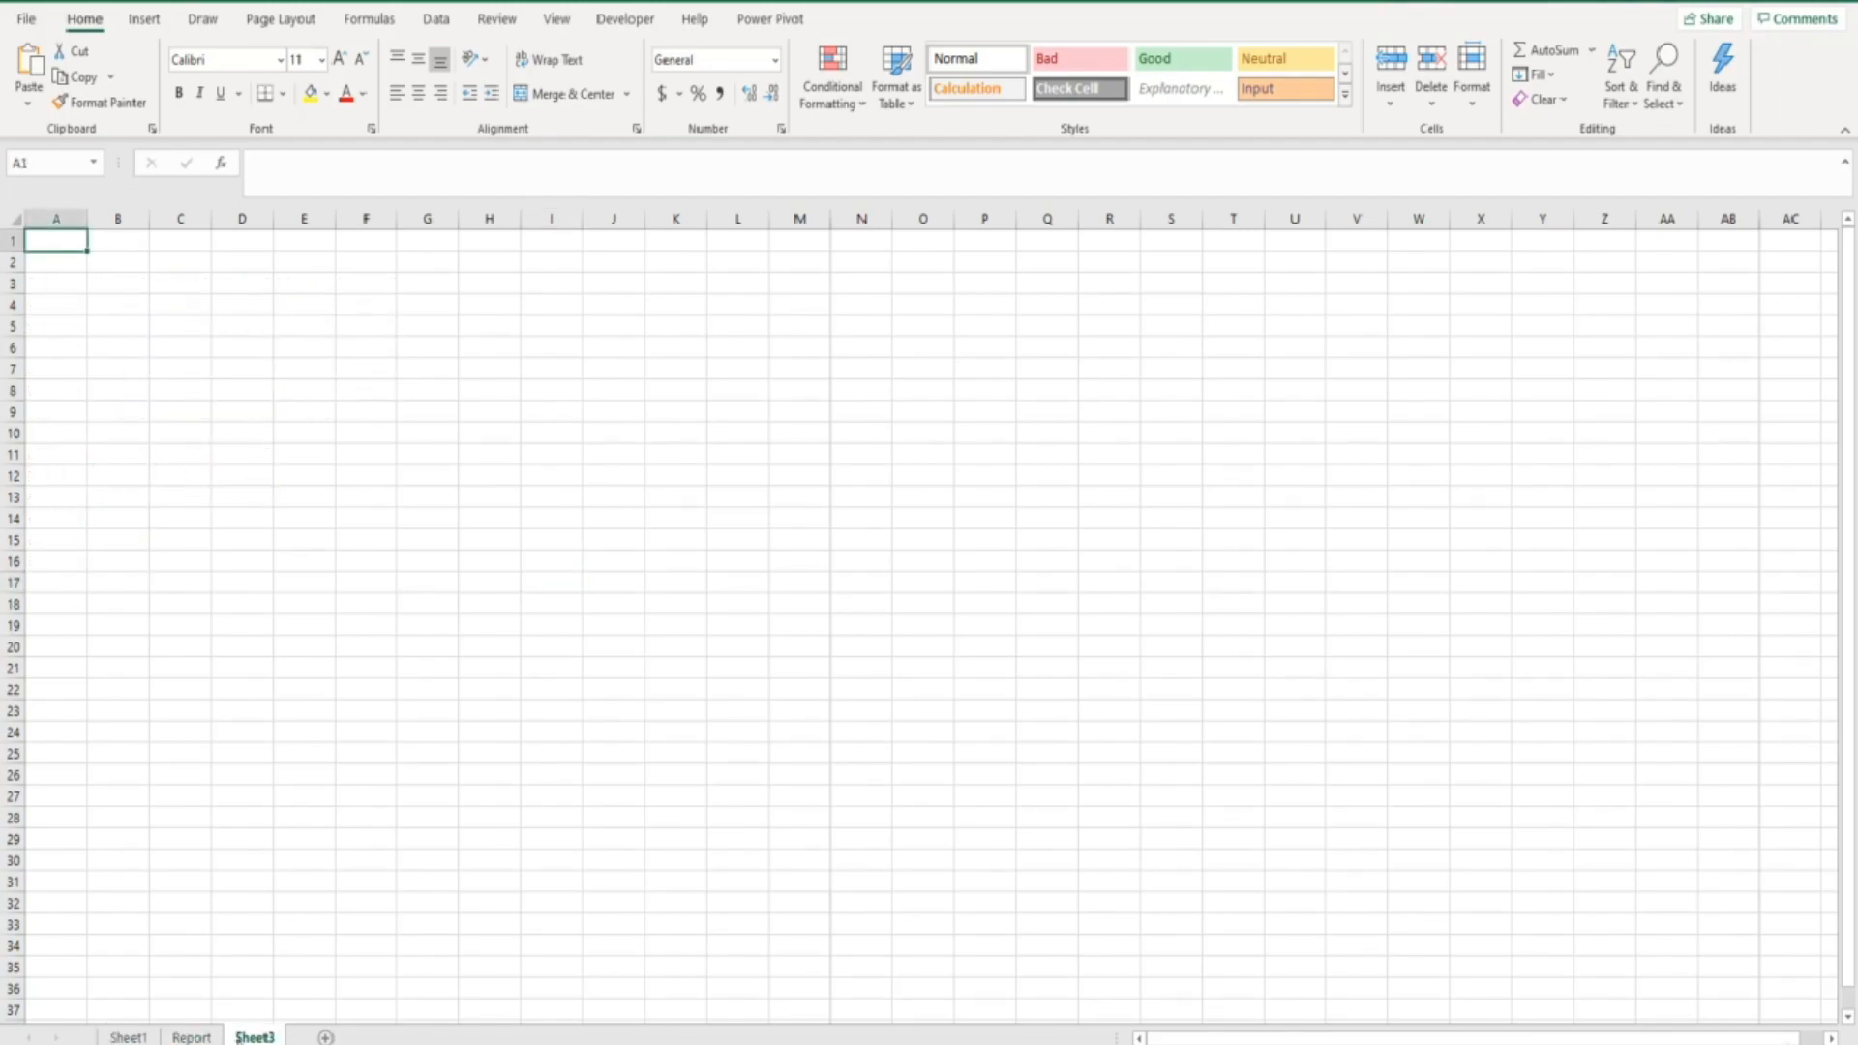
click(191, 1037)
drag(166, 1036, 129, 1037)
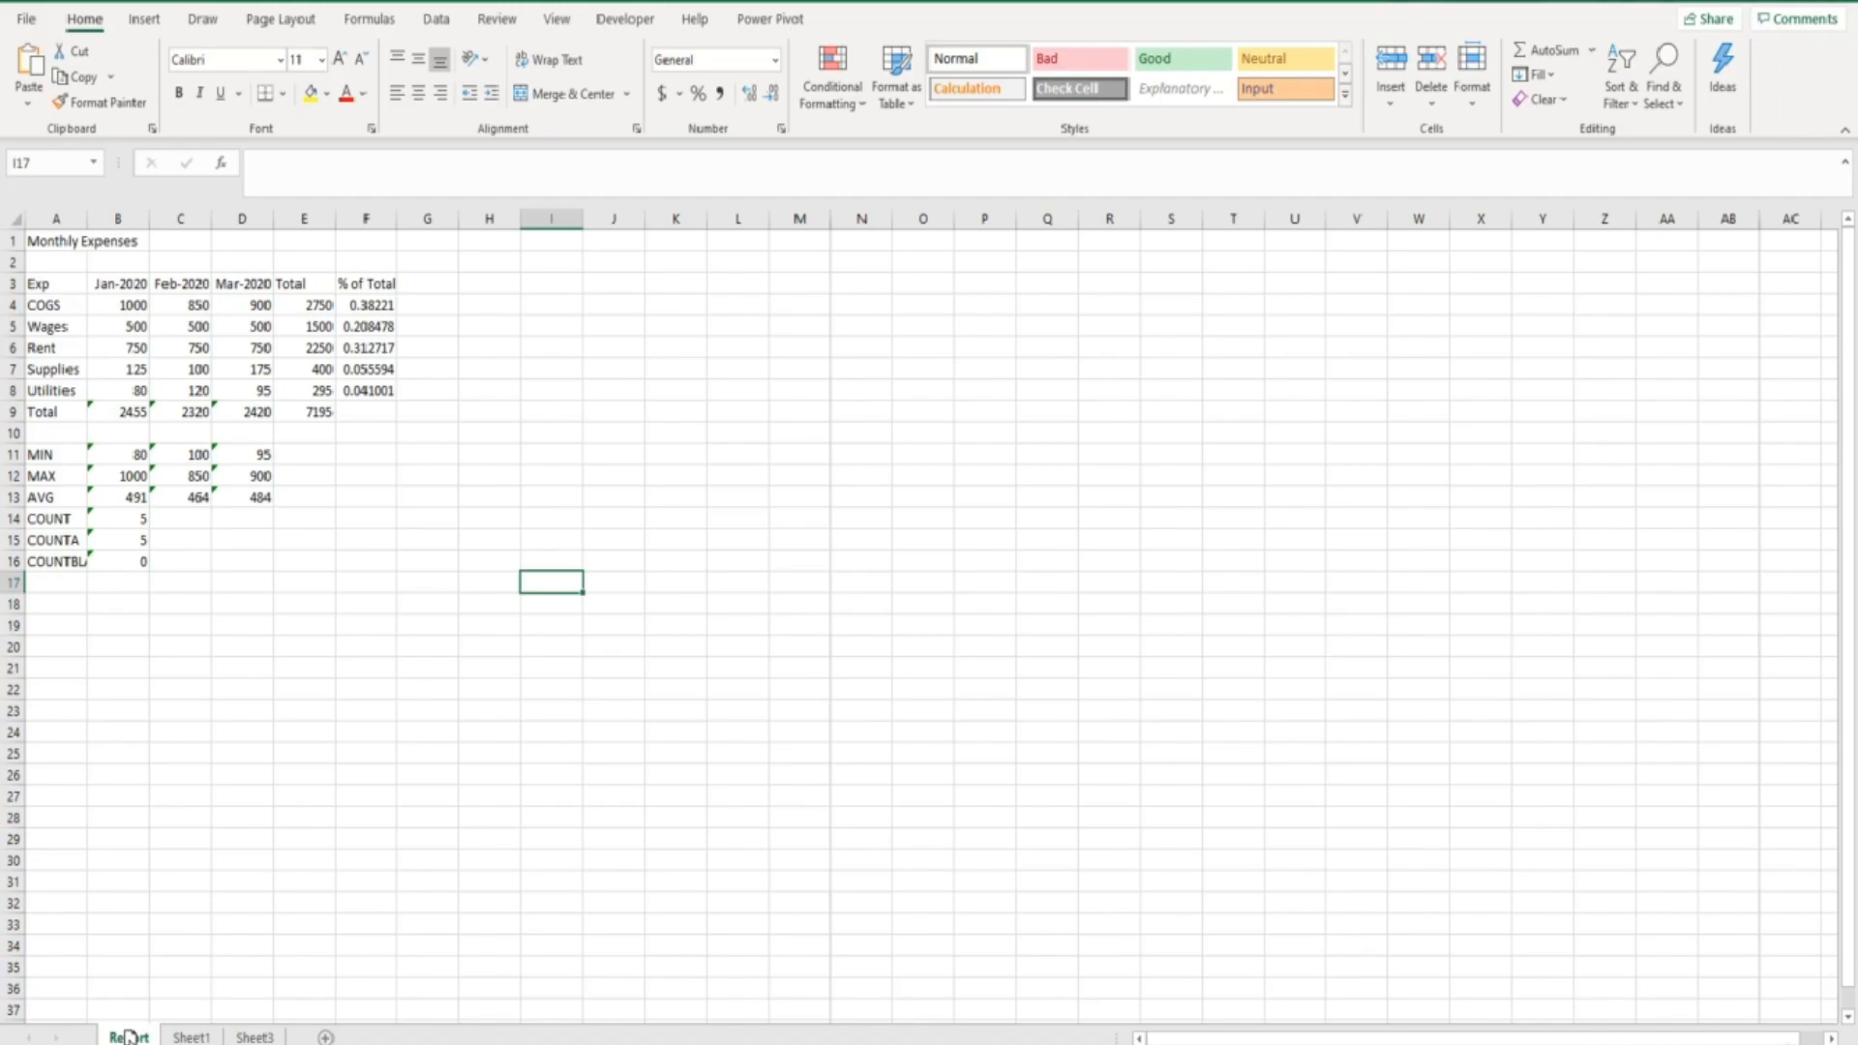
Step: Create a copy of the Report sheet in the same workbook, placed before Report
right_click(128, 1037)
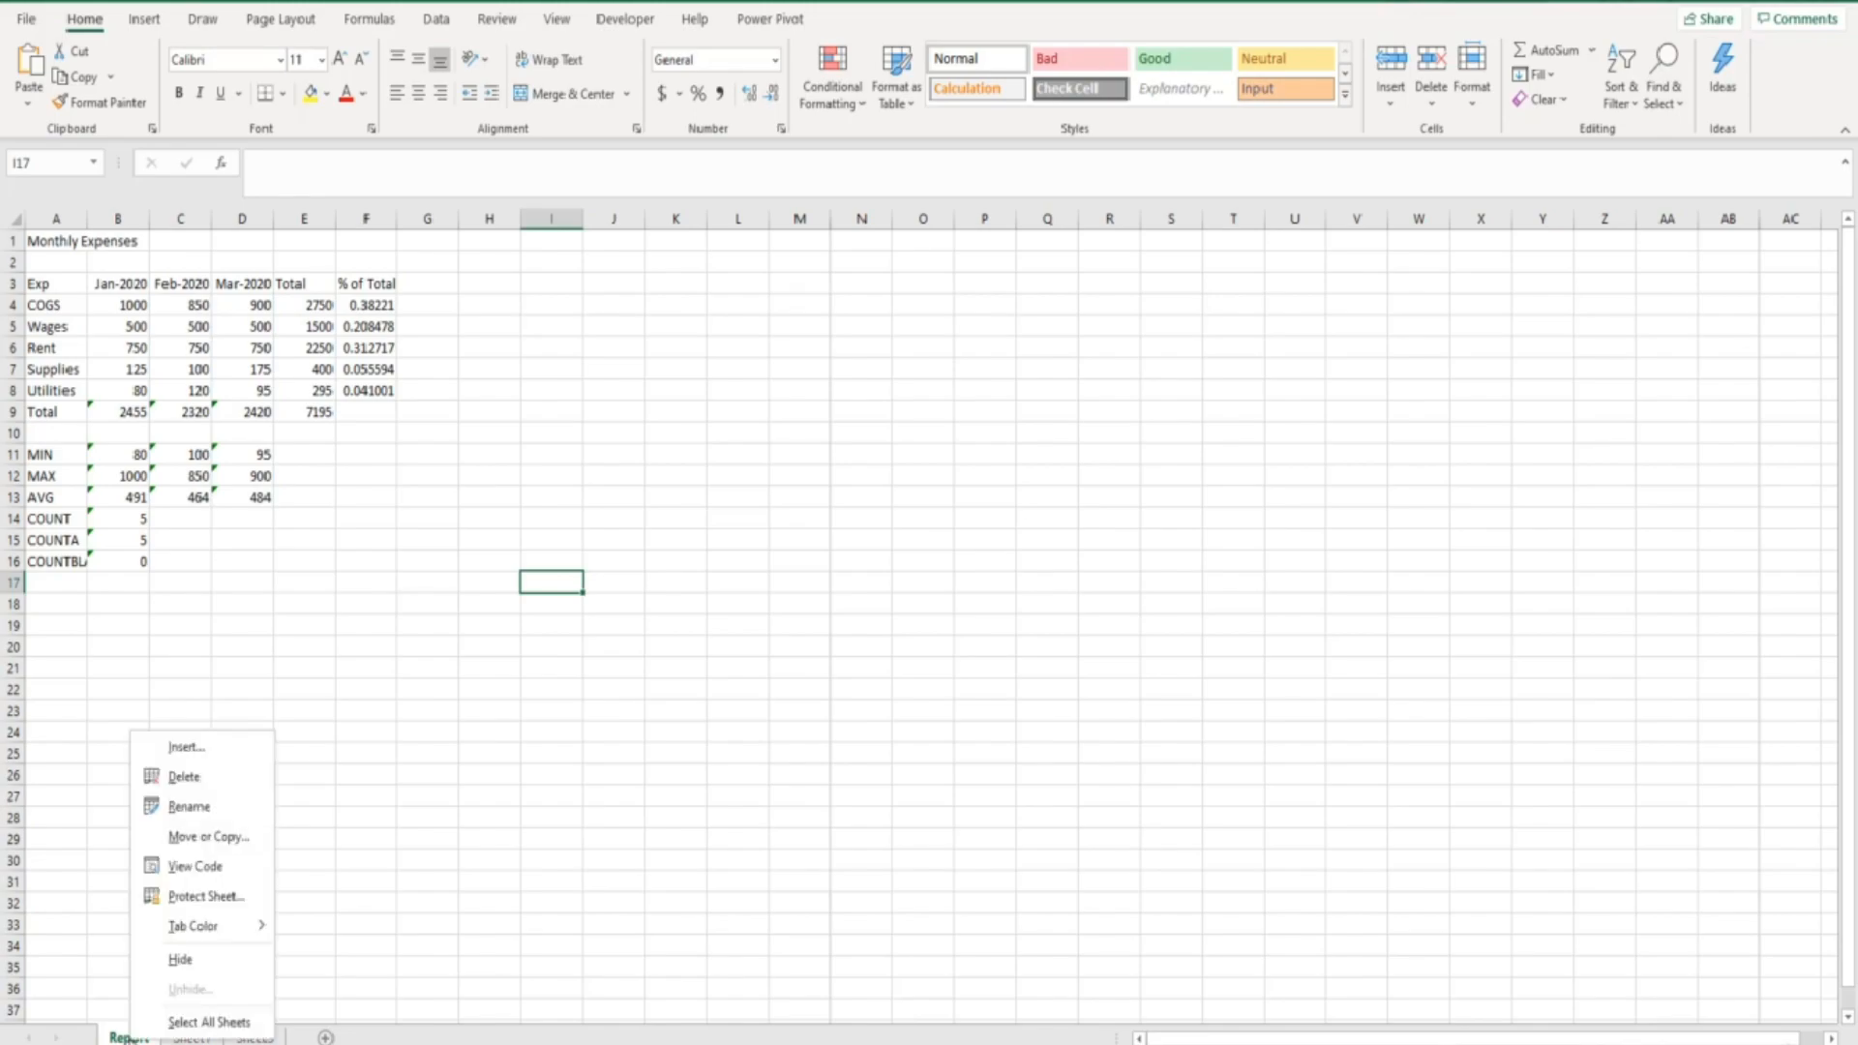
click(224, 838)
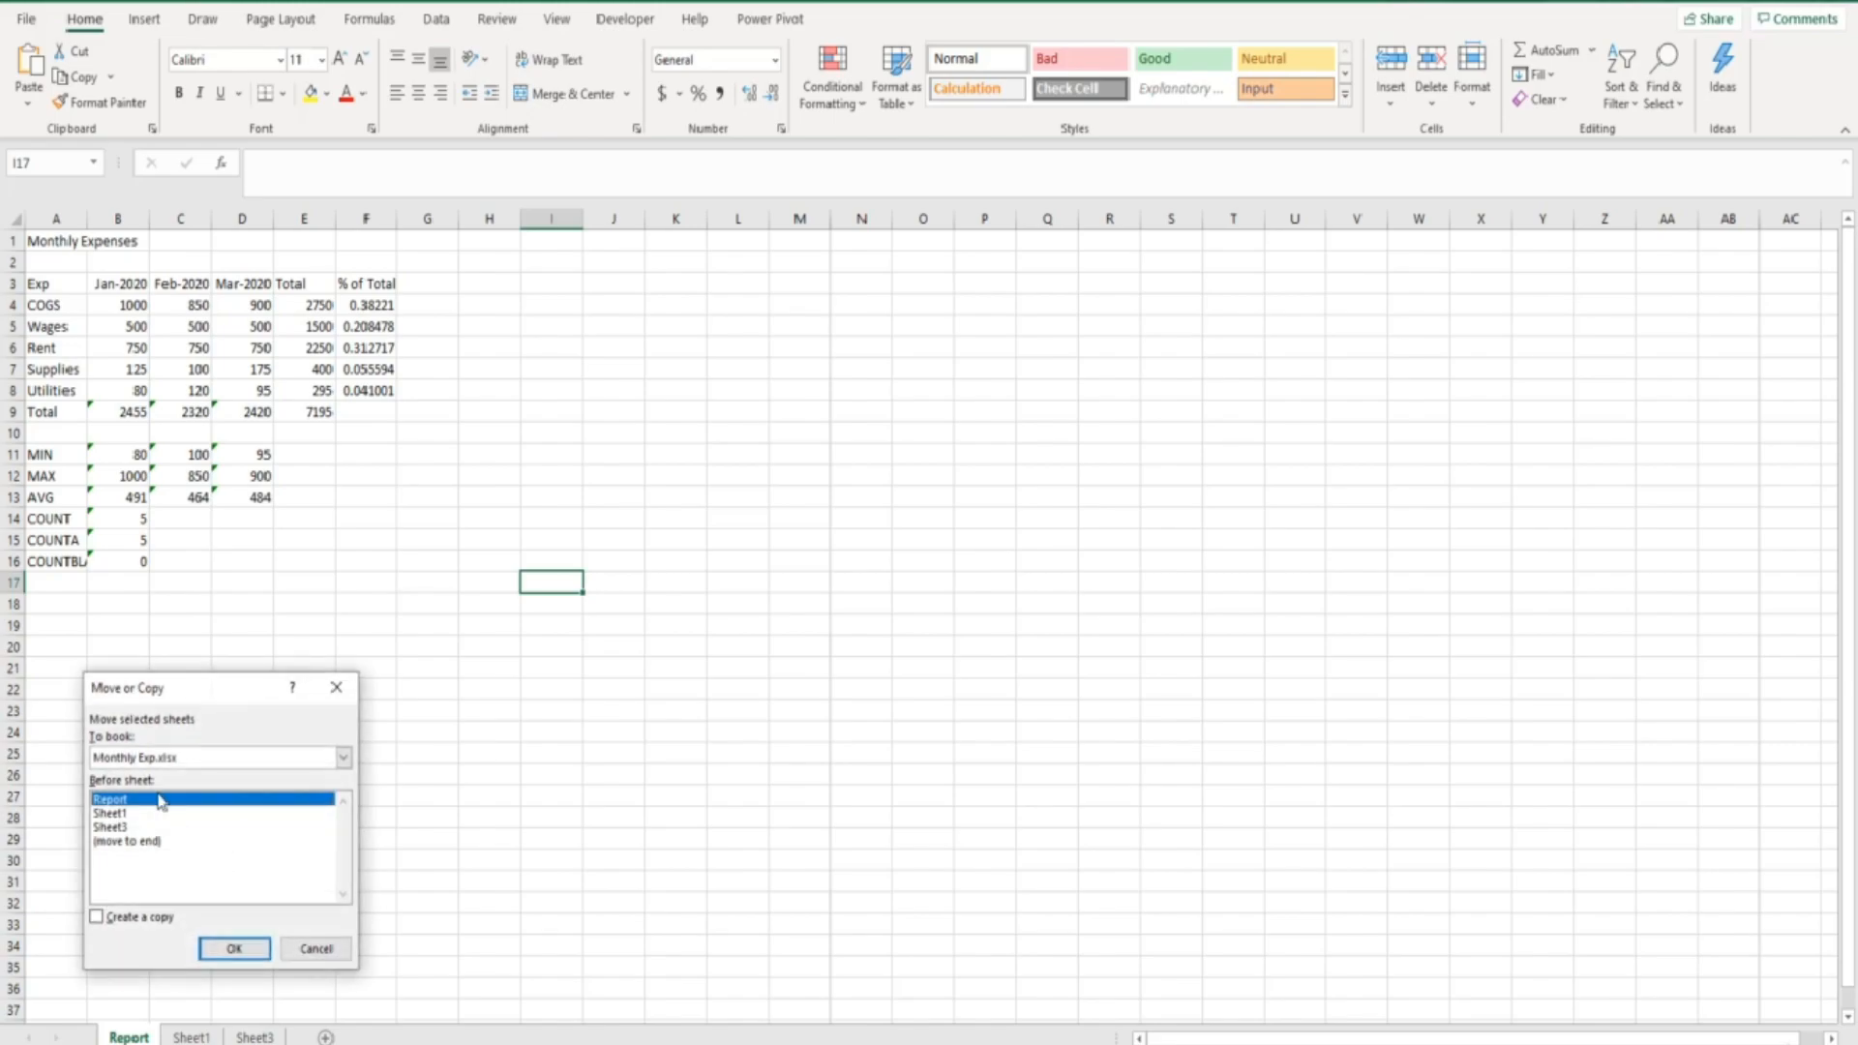
click(98, 921)
click(213, 952)
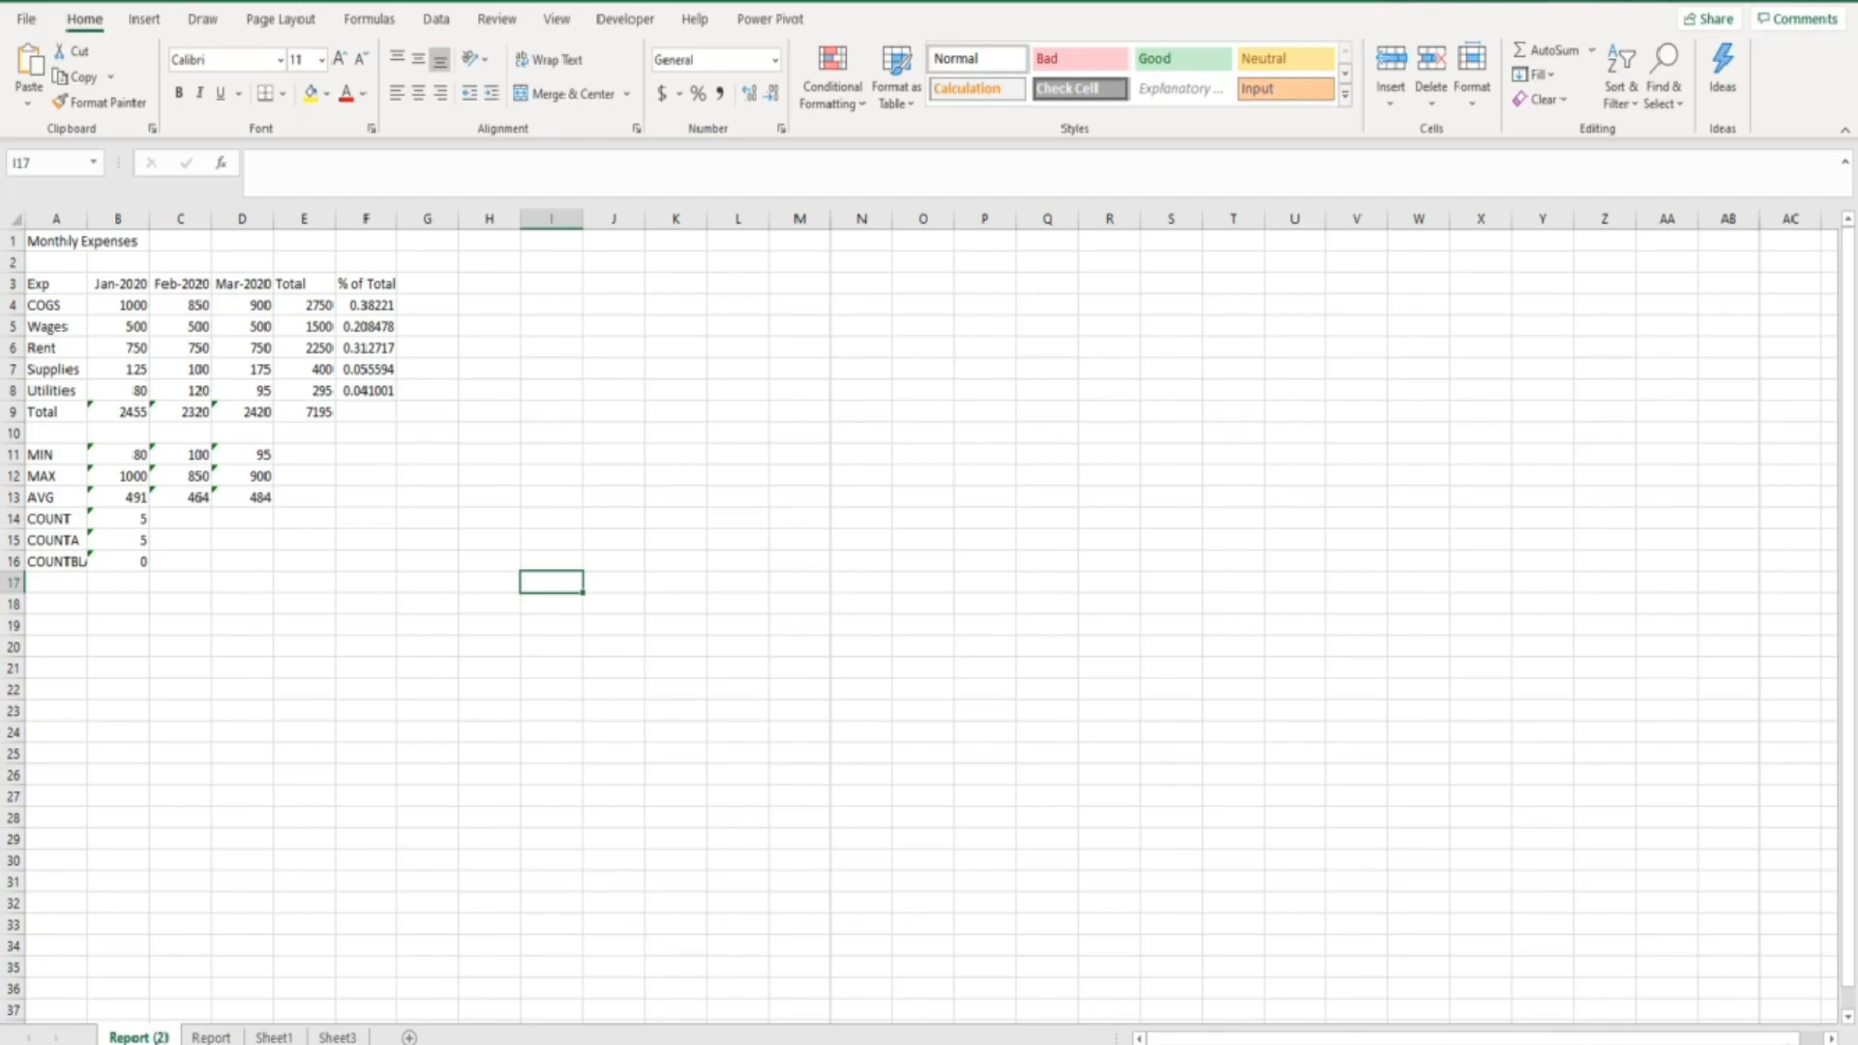
Step: Duplicate the Report (2) sheet to the end of the workbook, after Sheet3
drag(163, 1037, 373, 1036)
drag(374, 1036, 374, 1038)
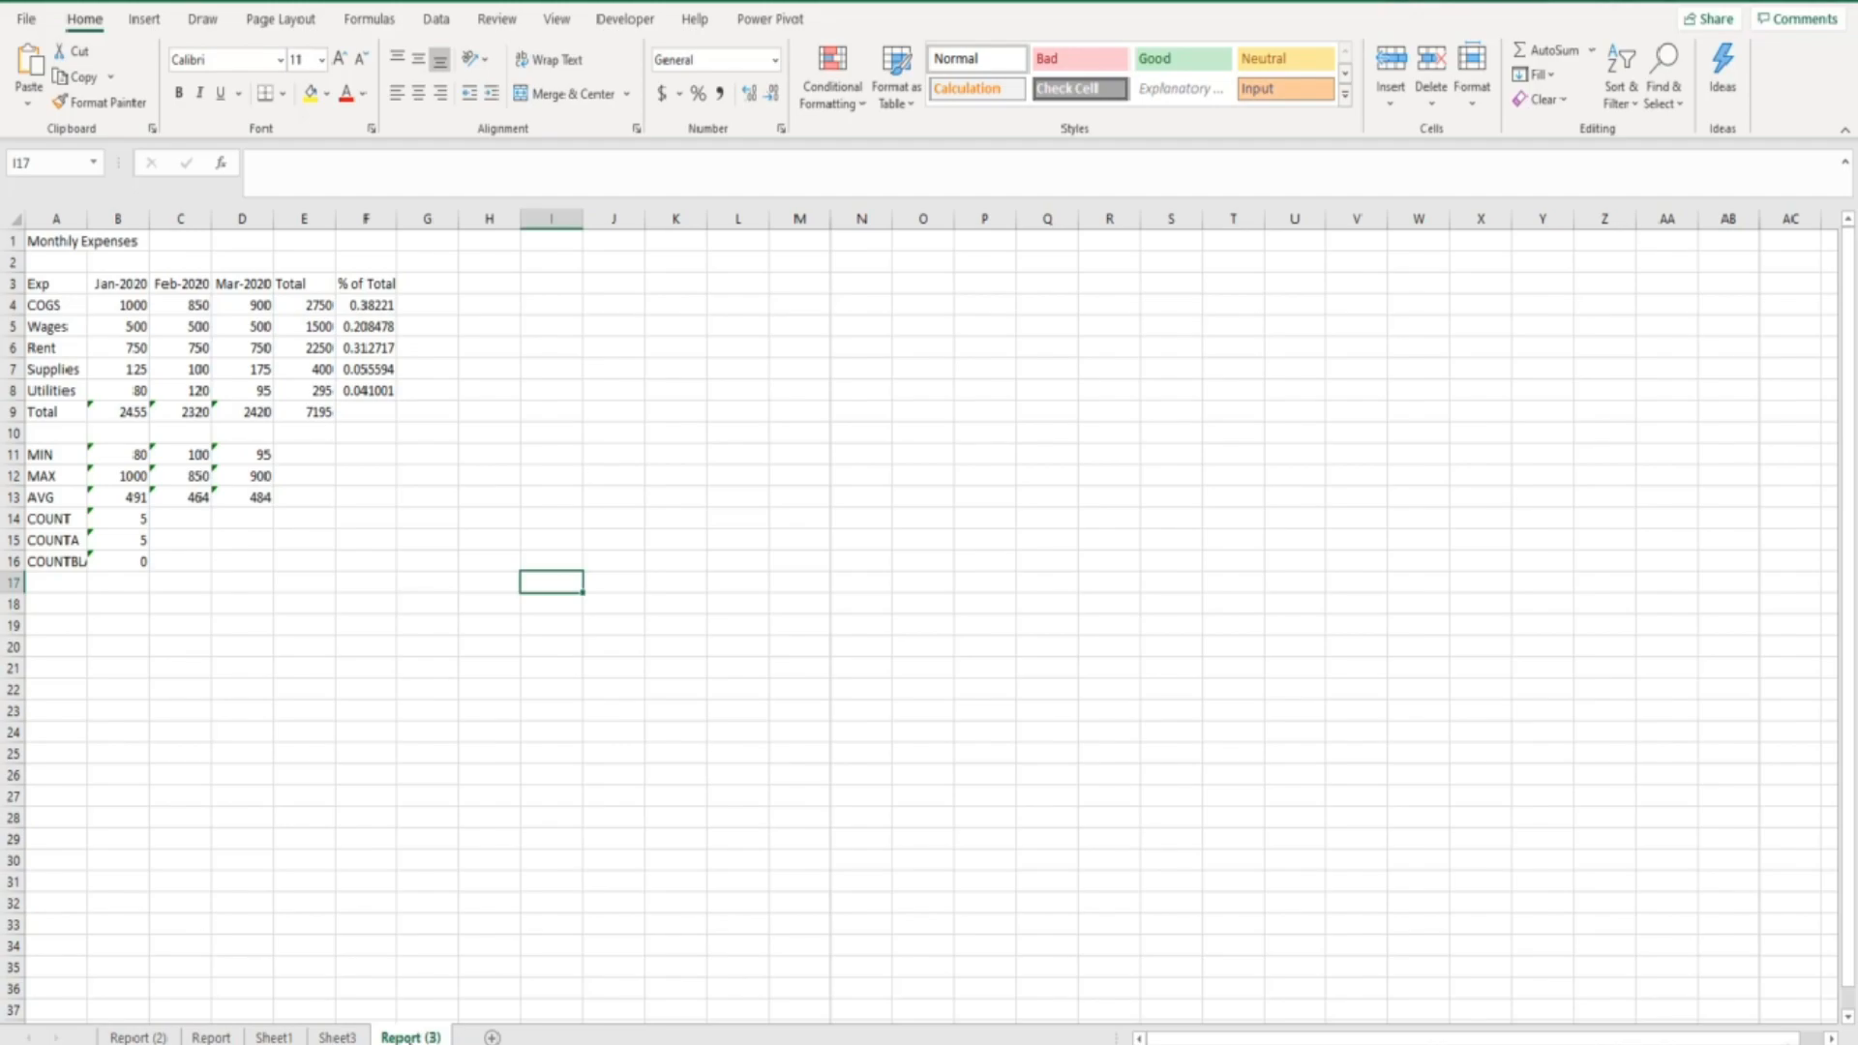
Step: Open a new blank workbook and return to the Monthly Exp.xlsx workbook
right_click(643, 1044)
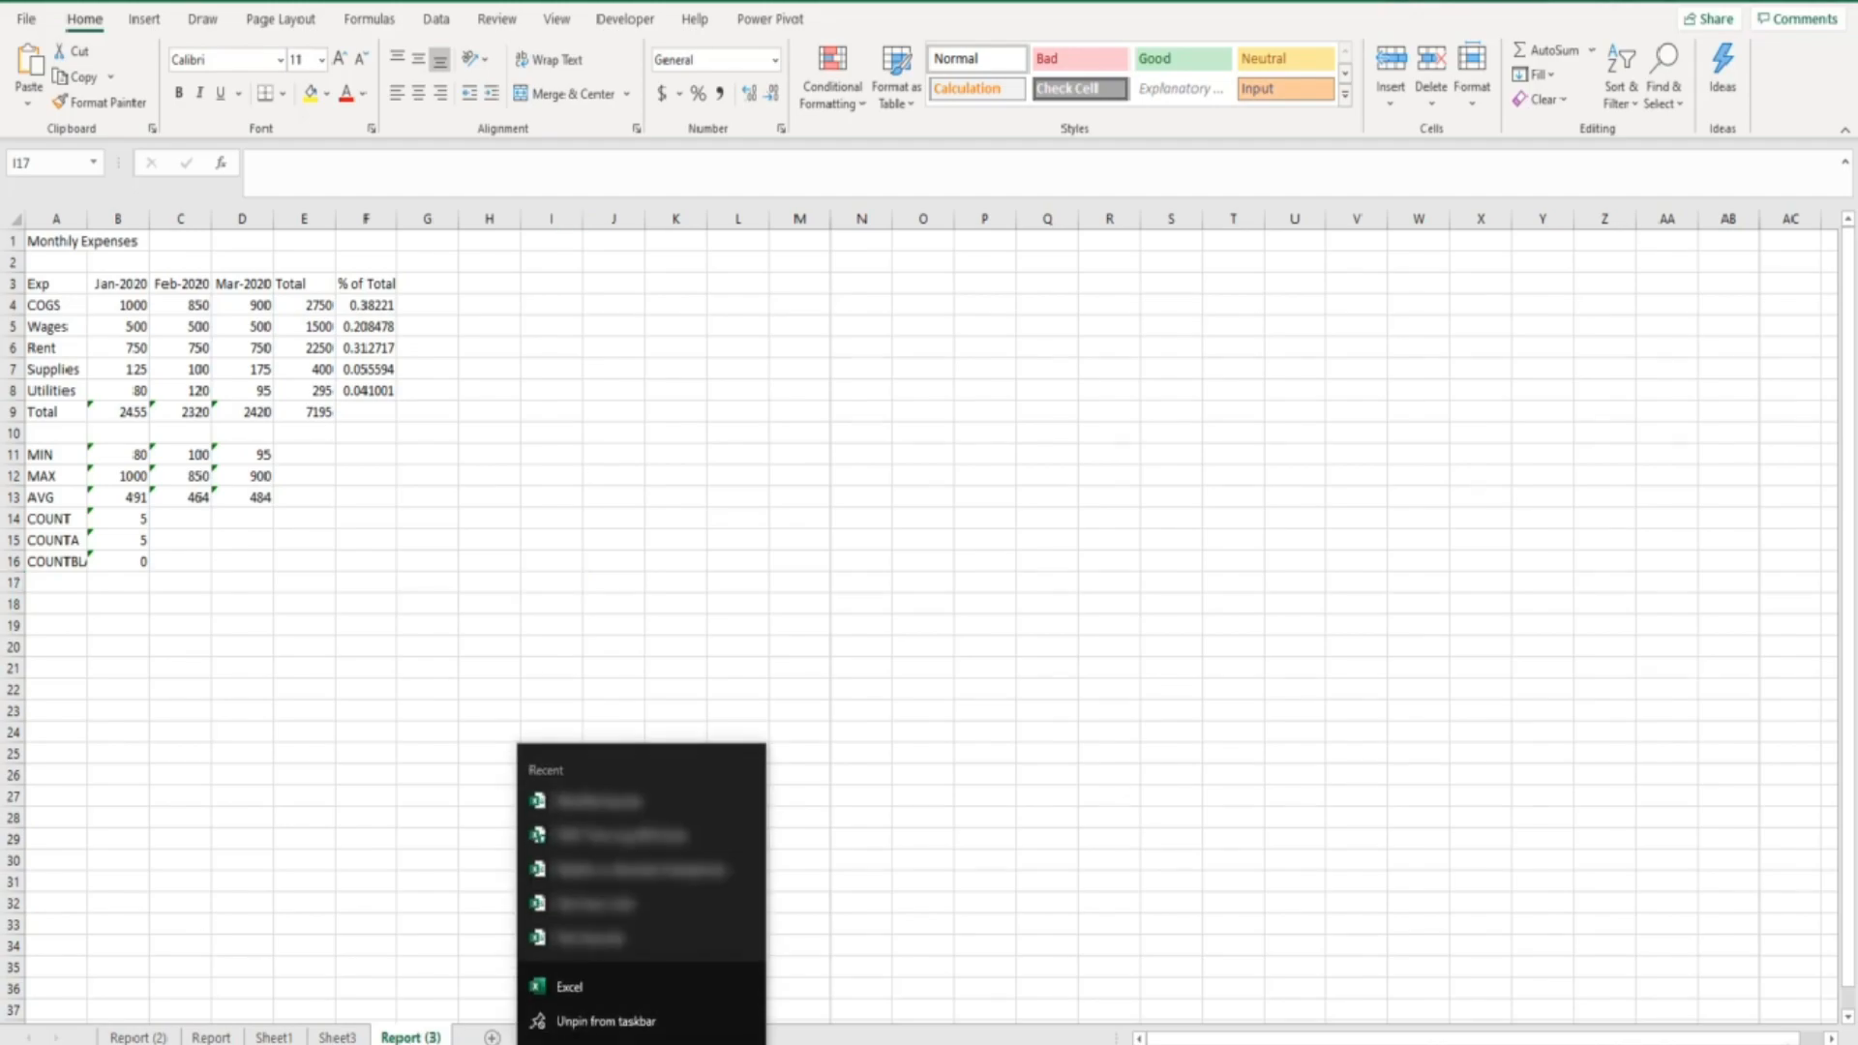
click(581, 994)
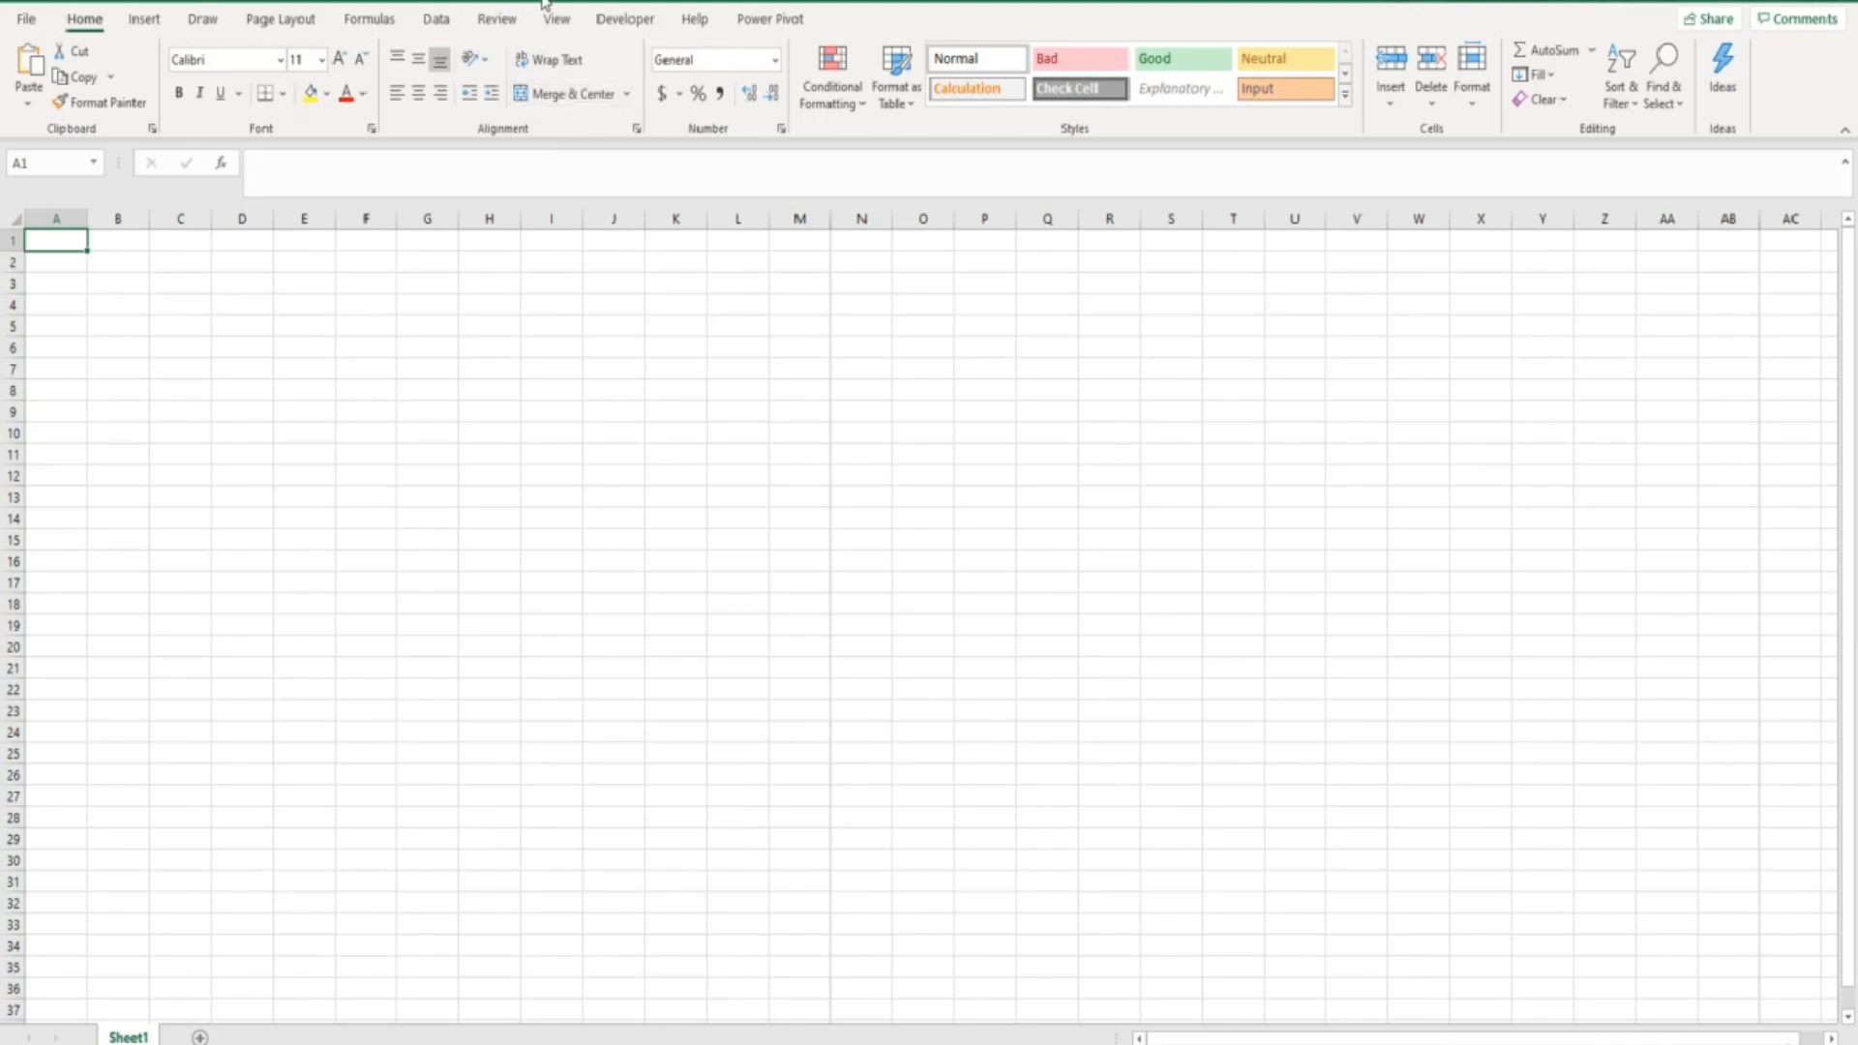
mouse_move(642, 1044)
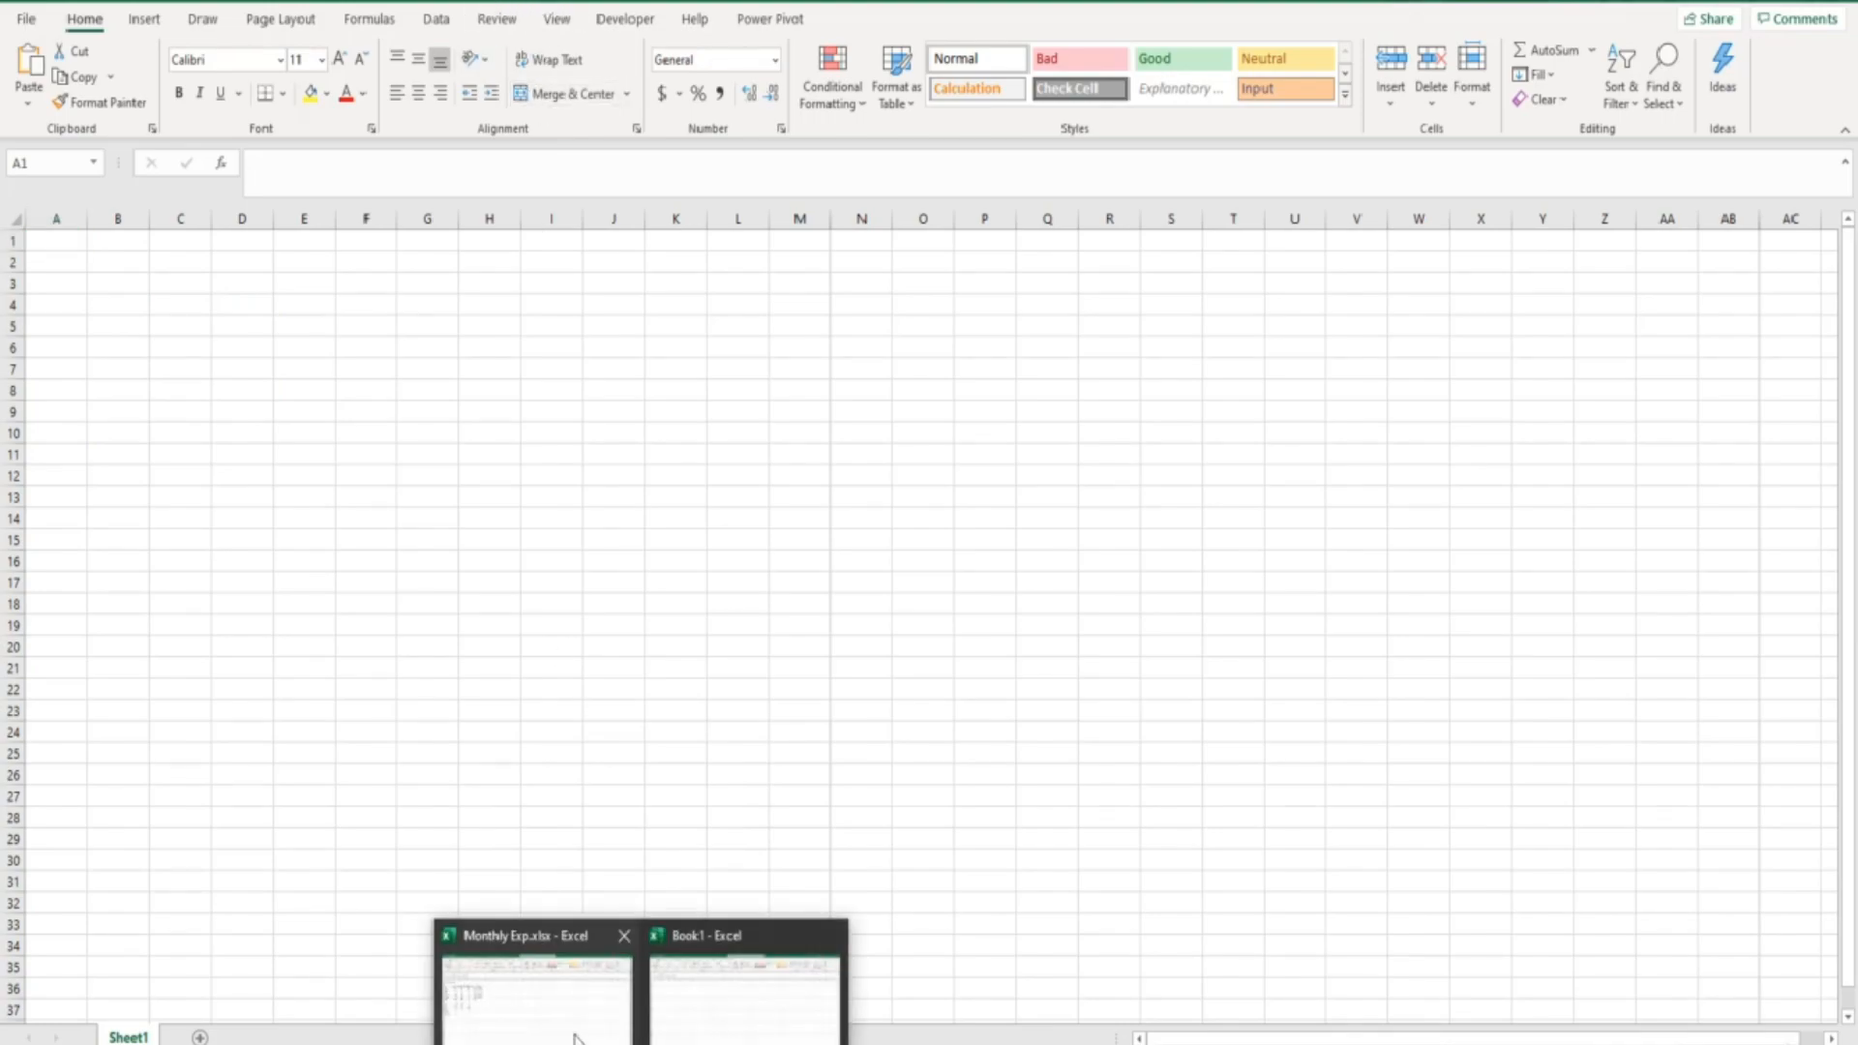
click(535, 997)
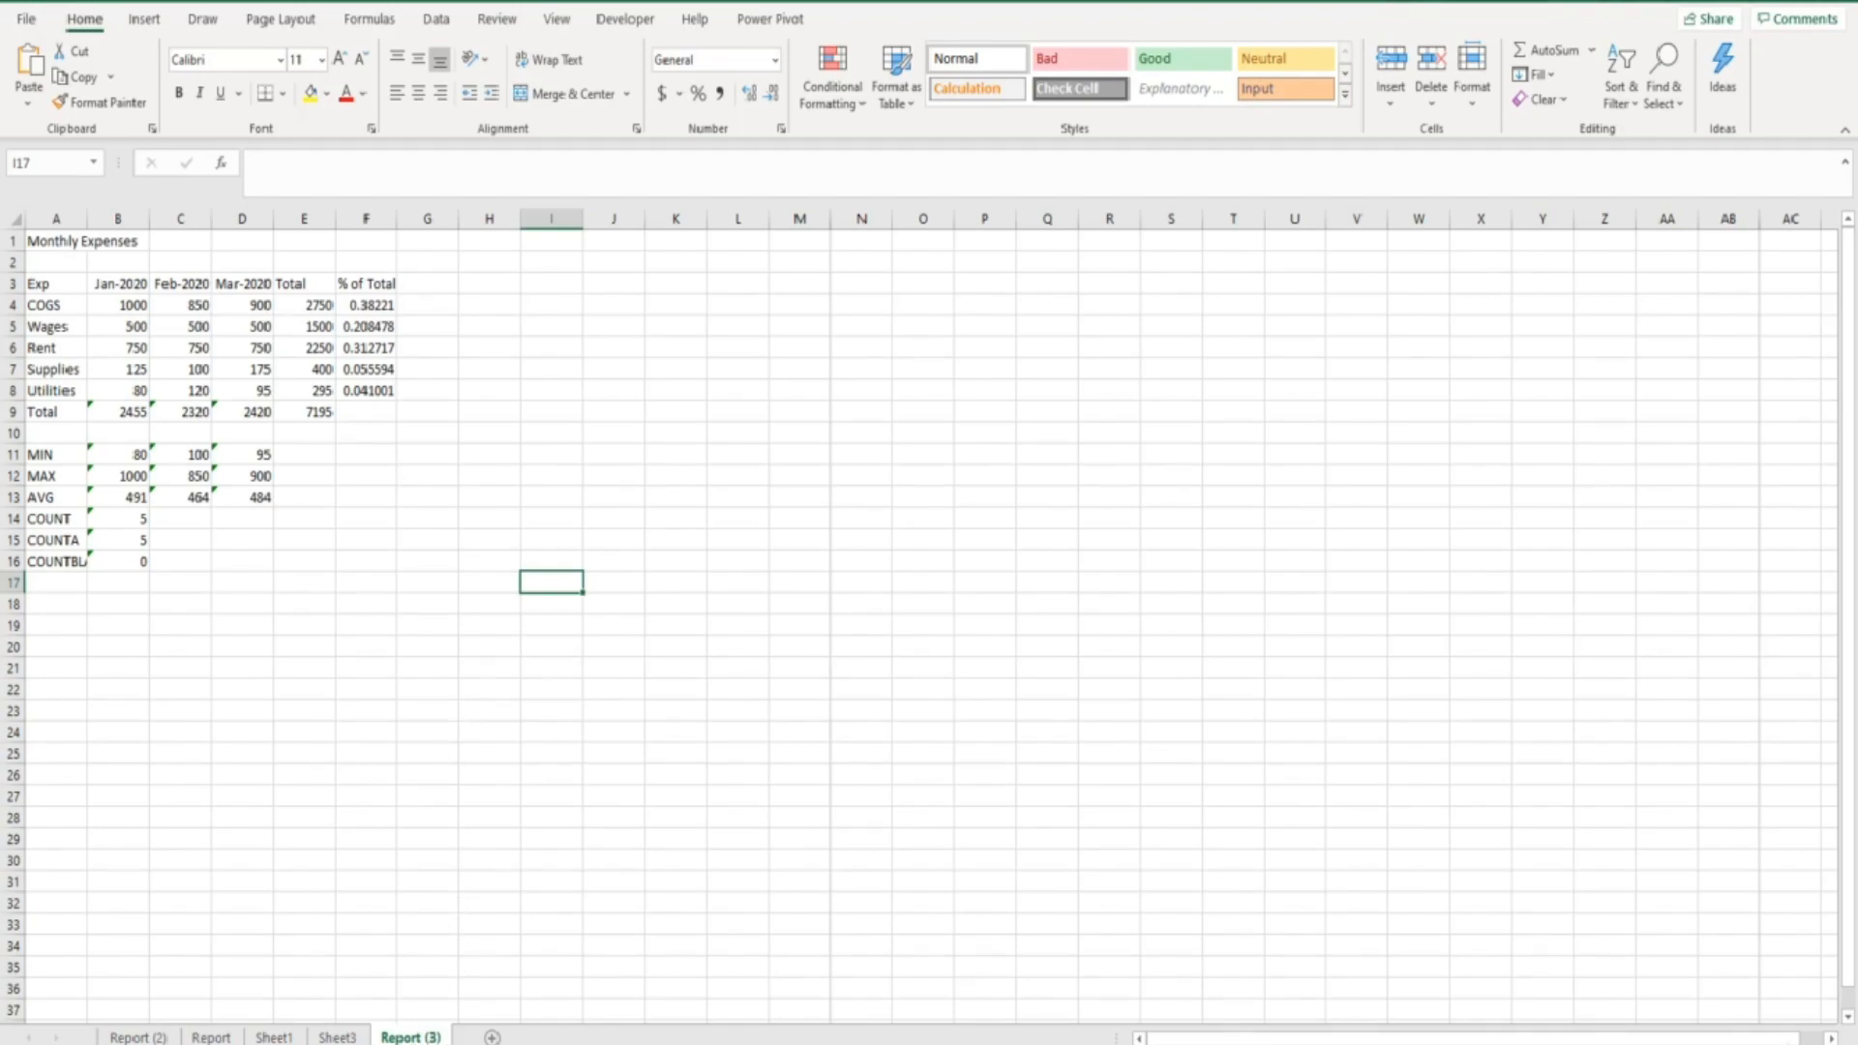
Step: Move the Report (3) sheet to the end of the Book1 workbook without creating a copy
right_click(417, 1036)
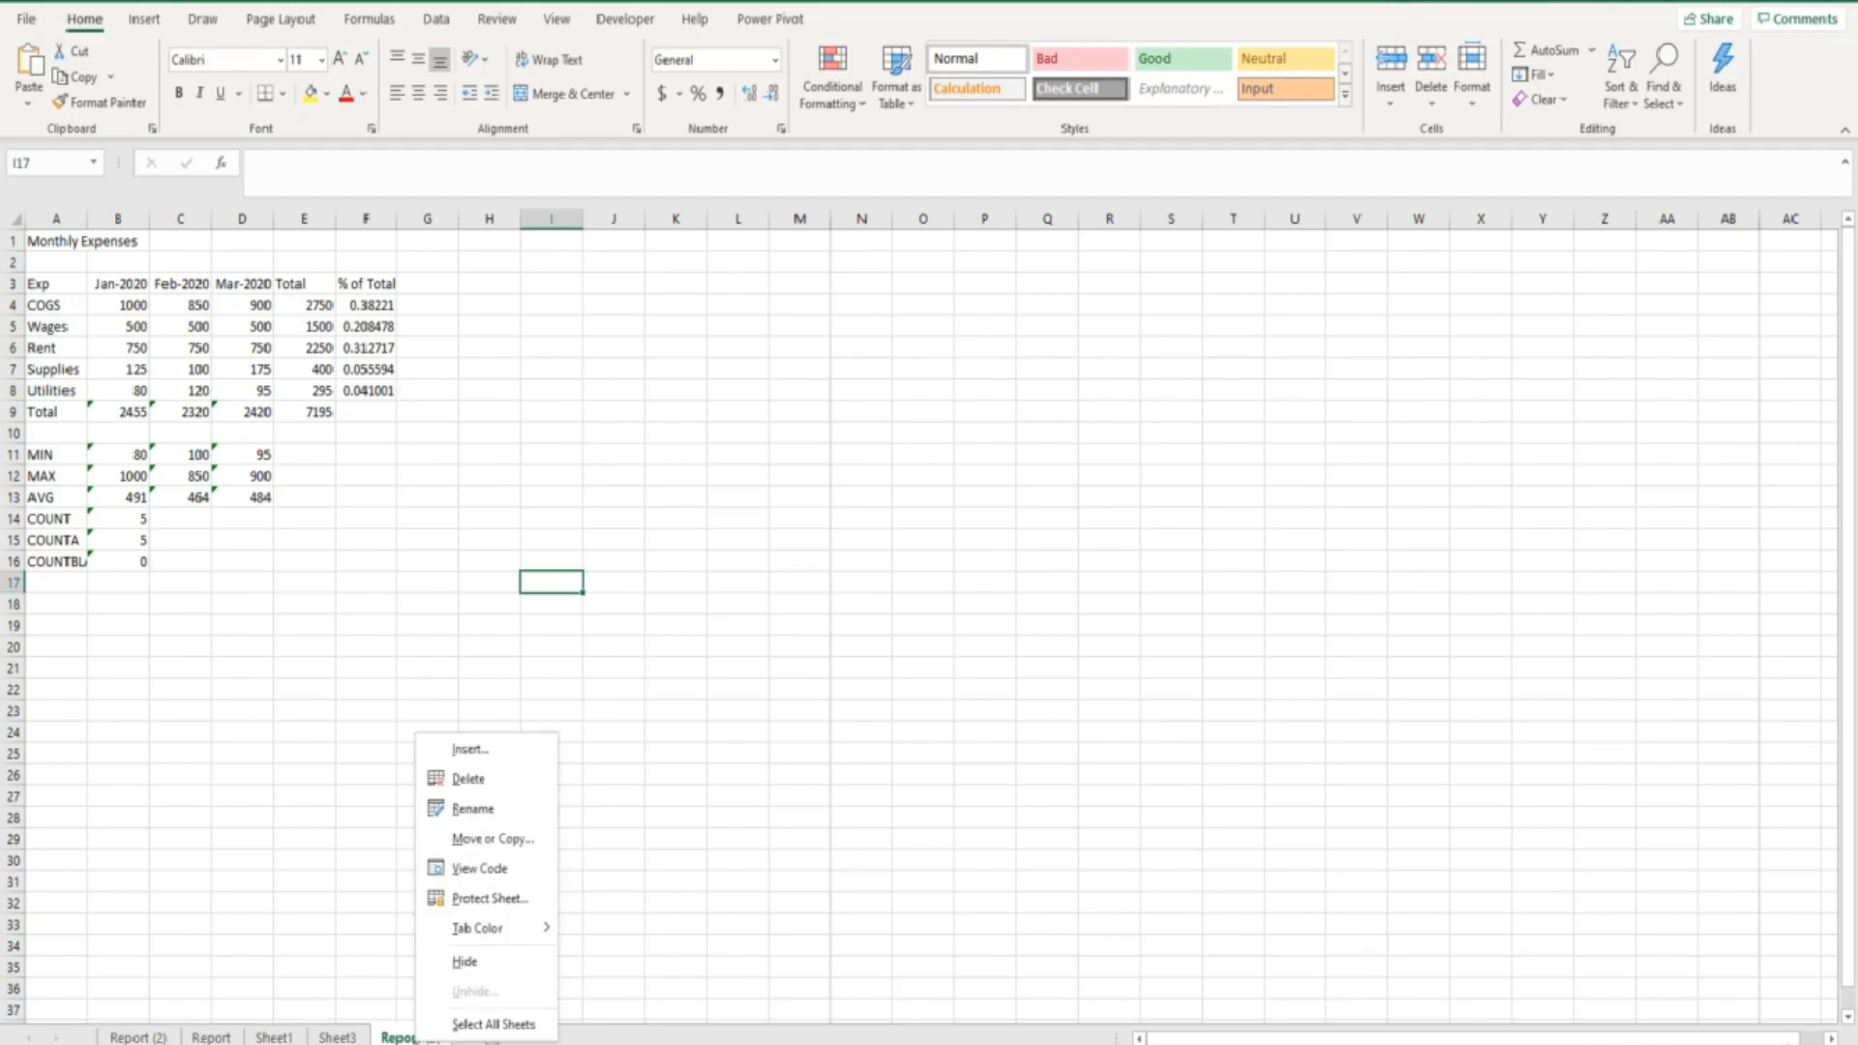
click(481, 838)
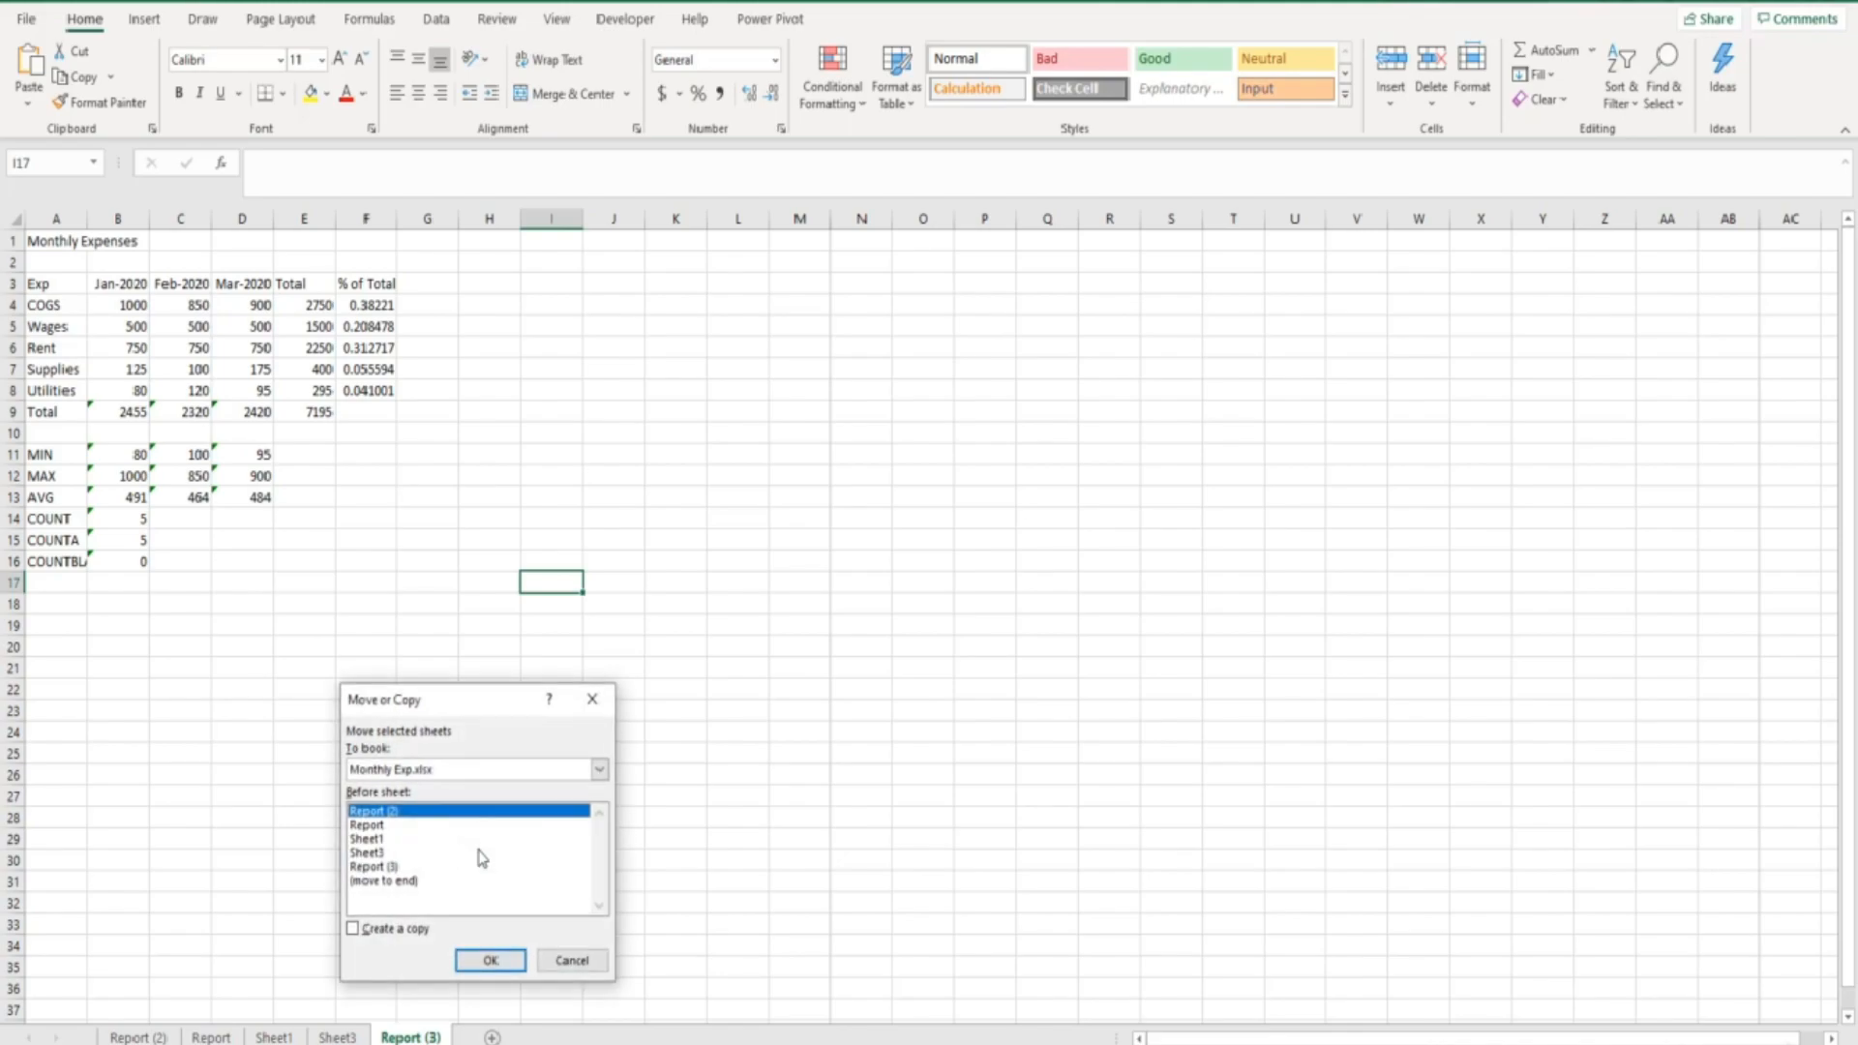
click(395, 869)
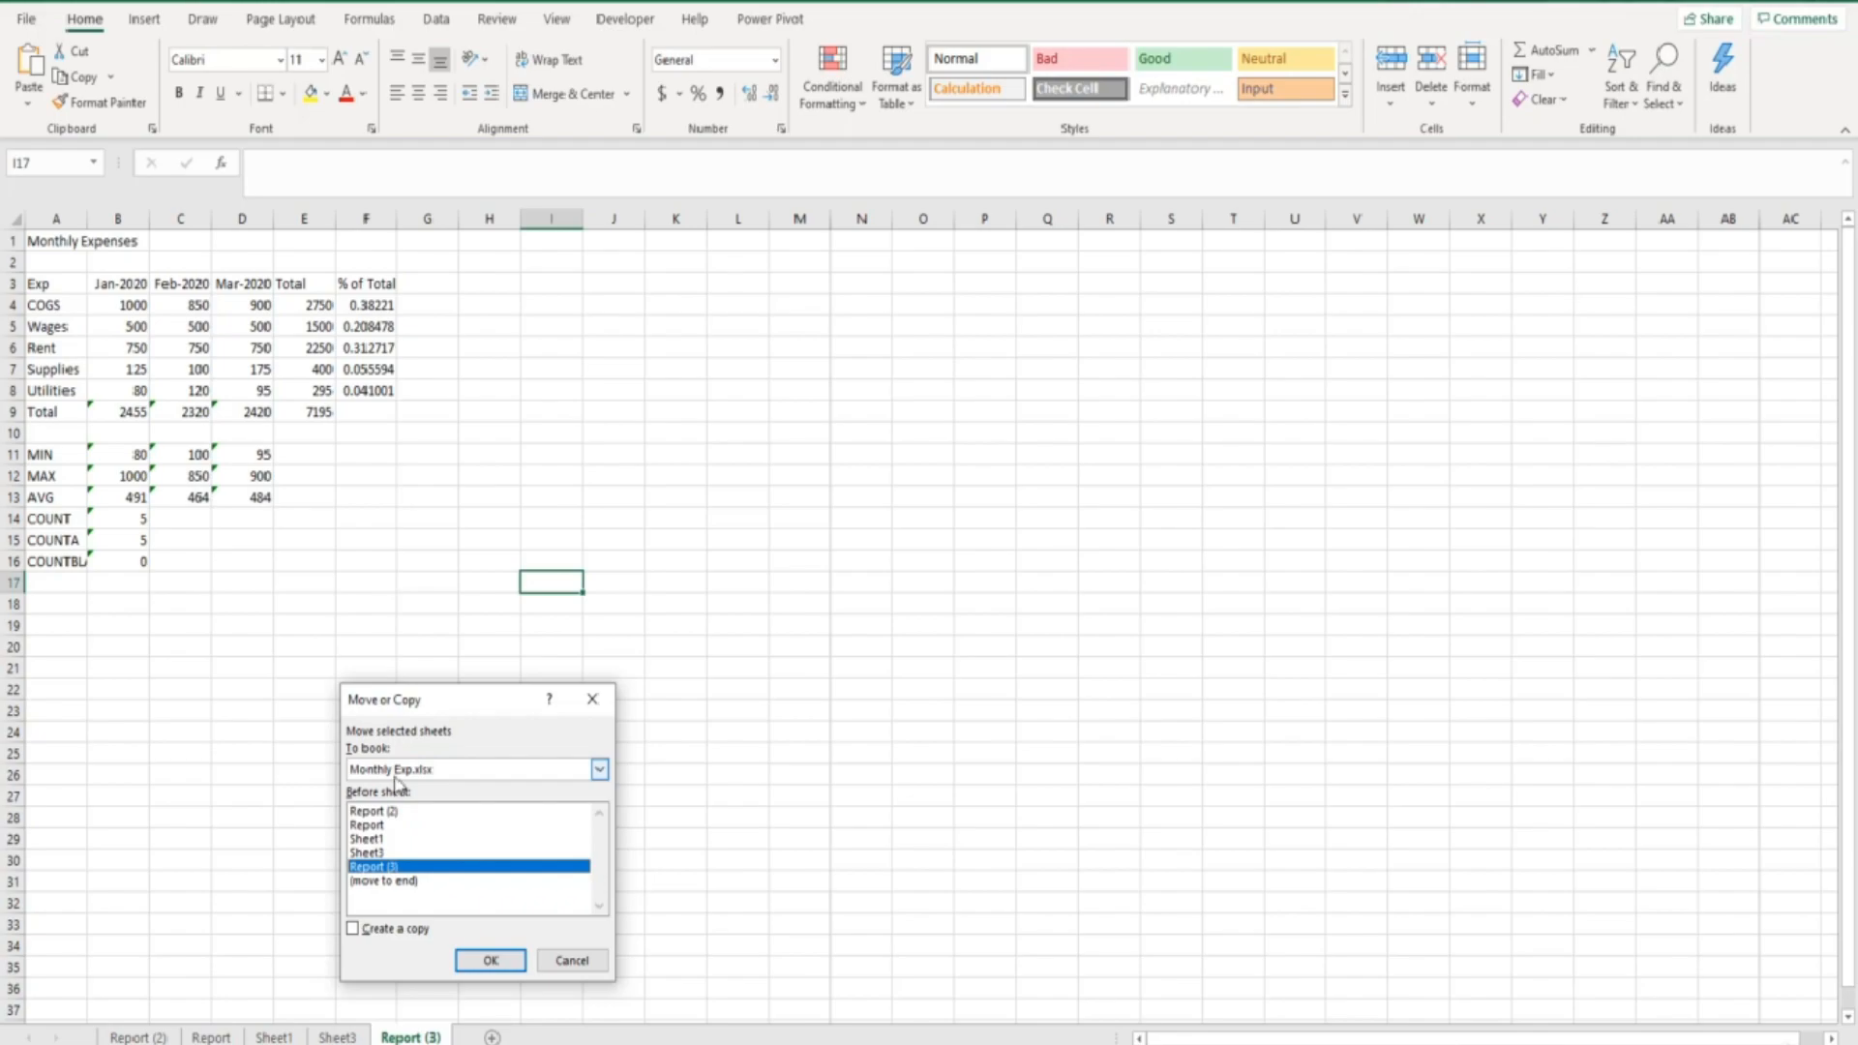
click(600, 771)
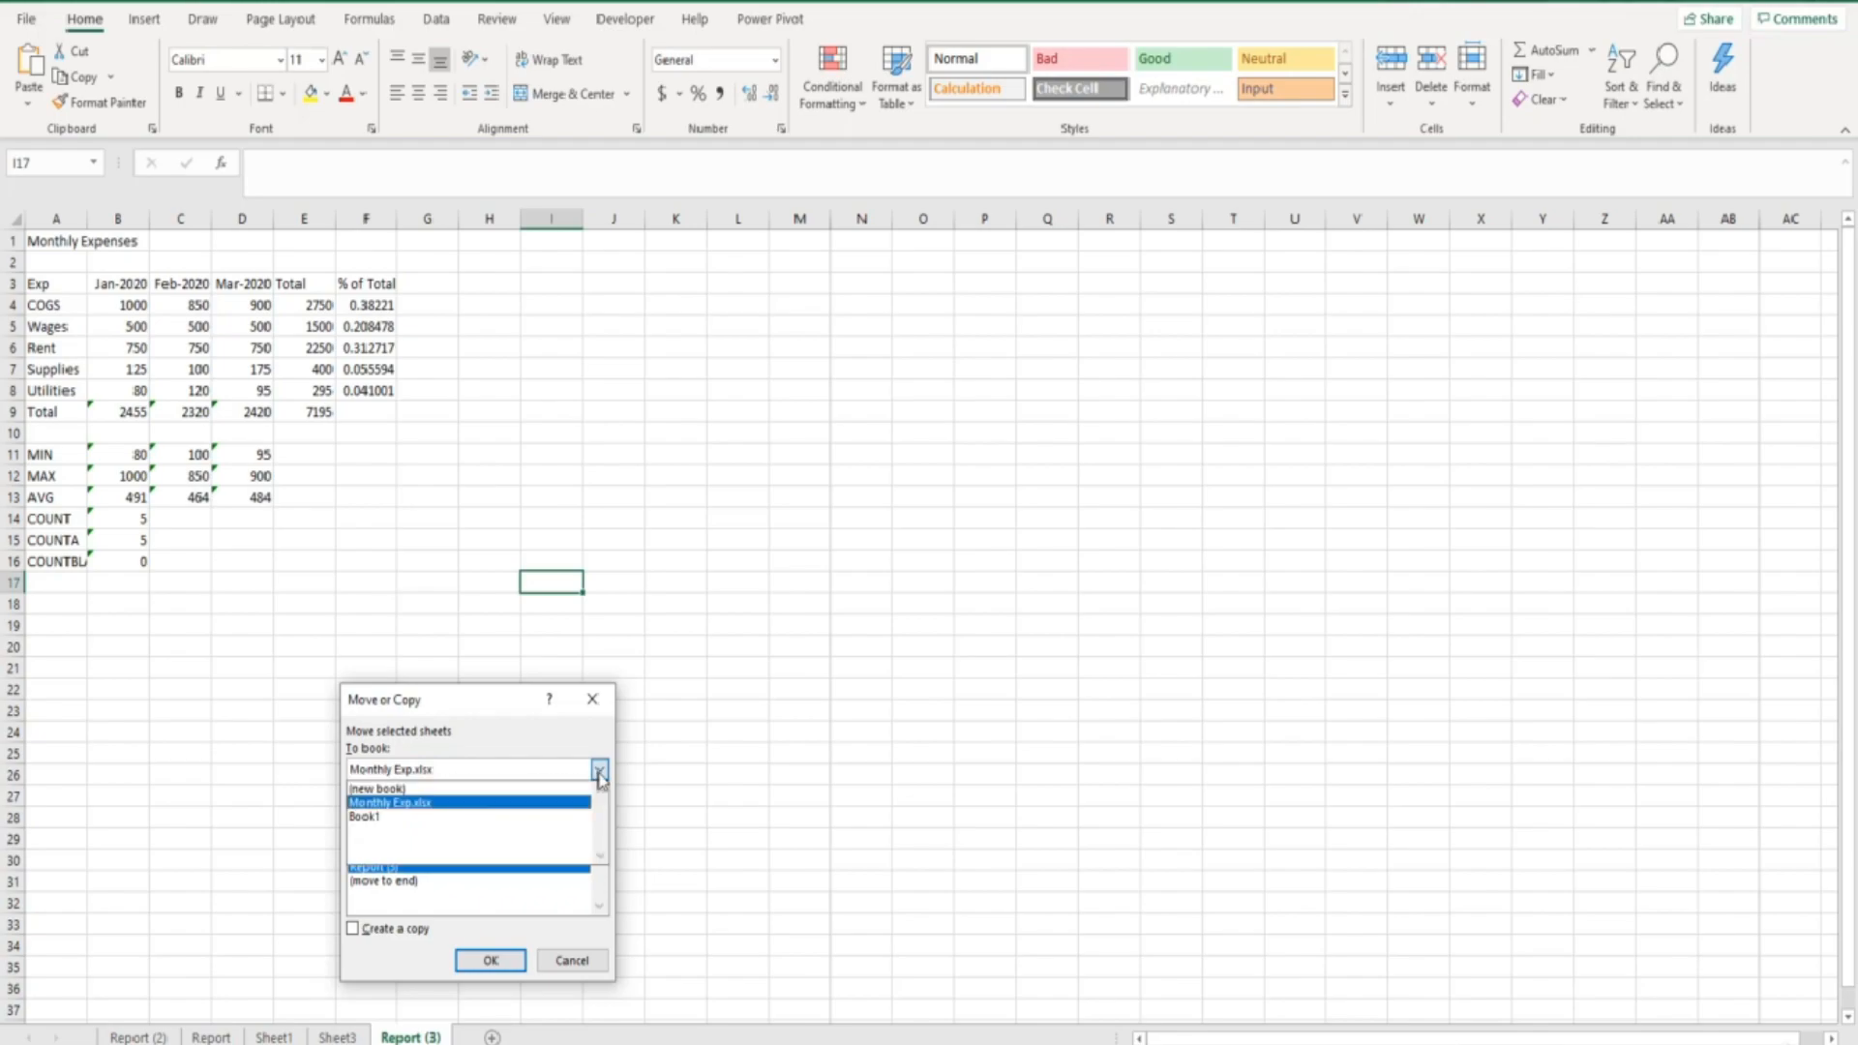
click(413, 818)
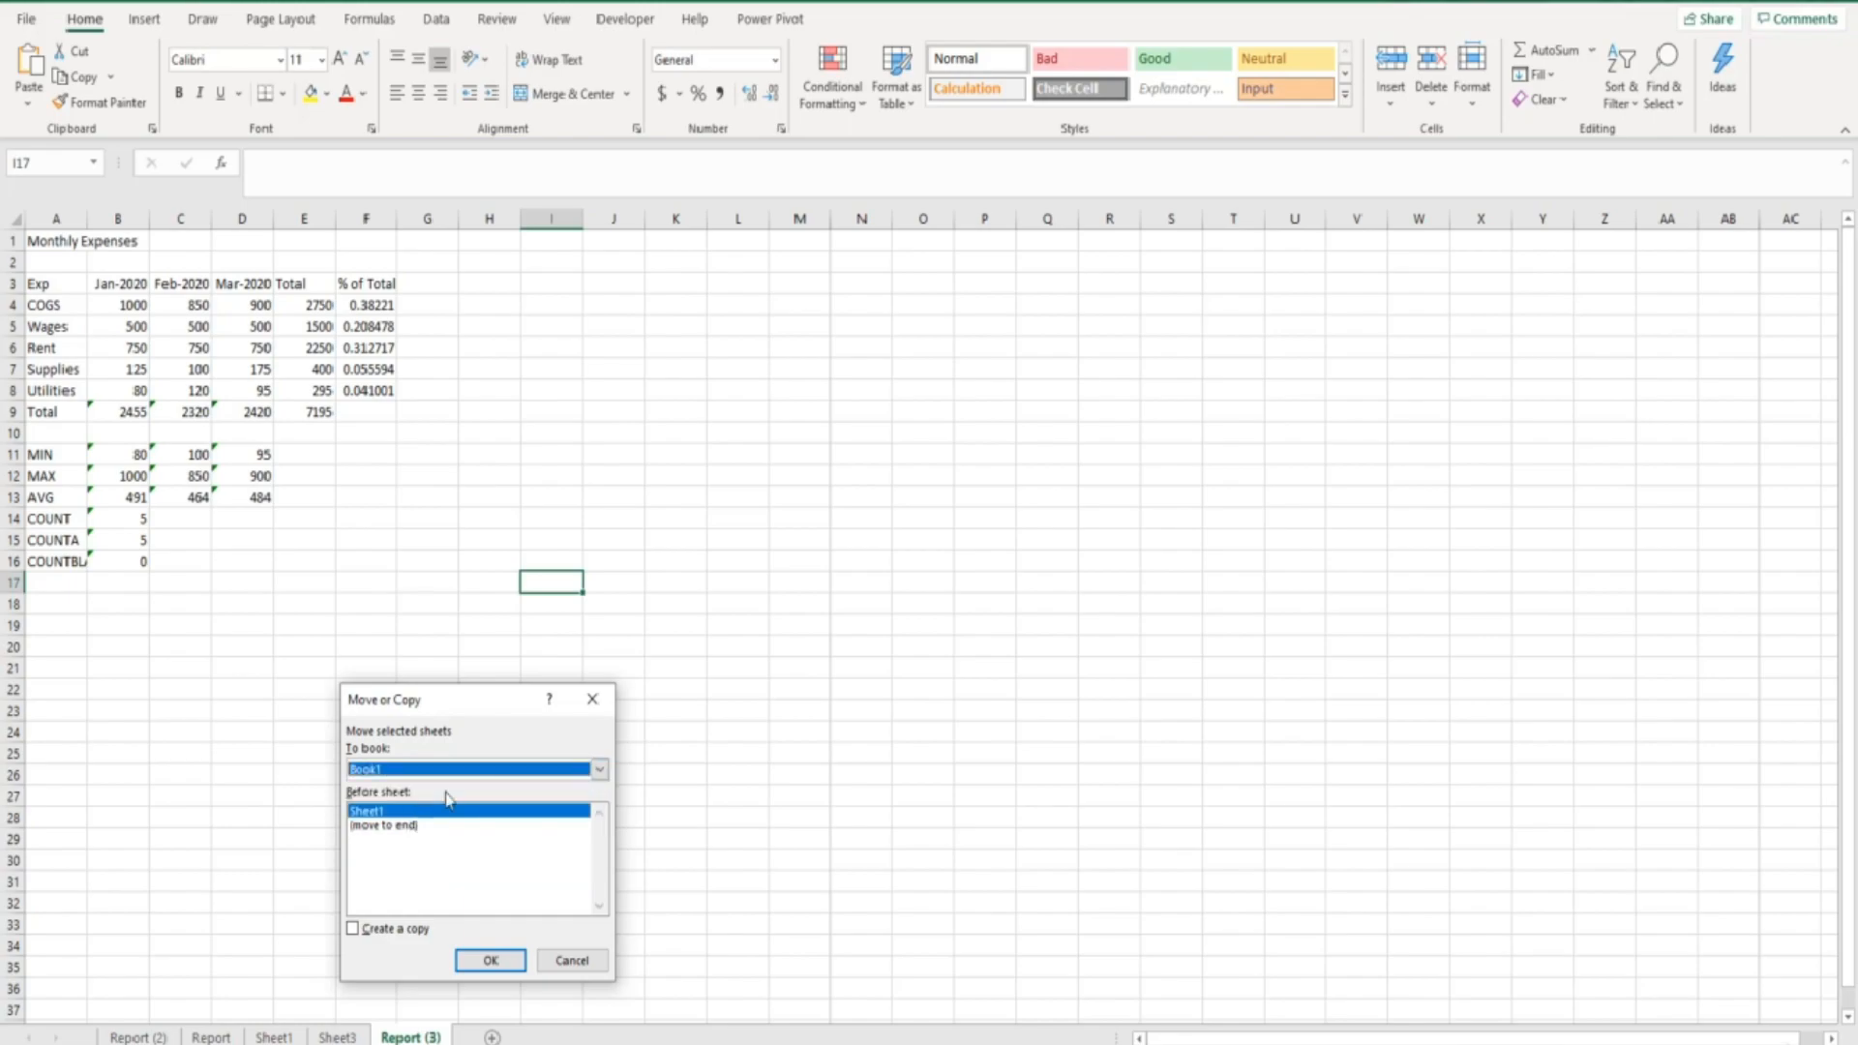
click(401, 826)
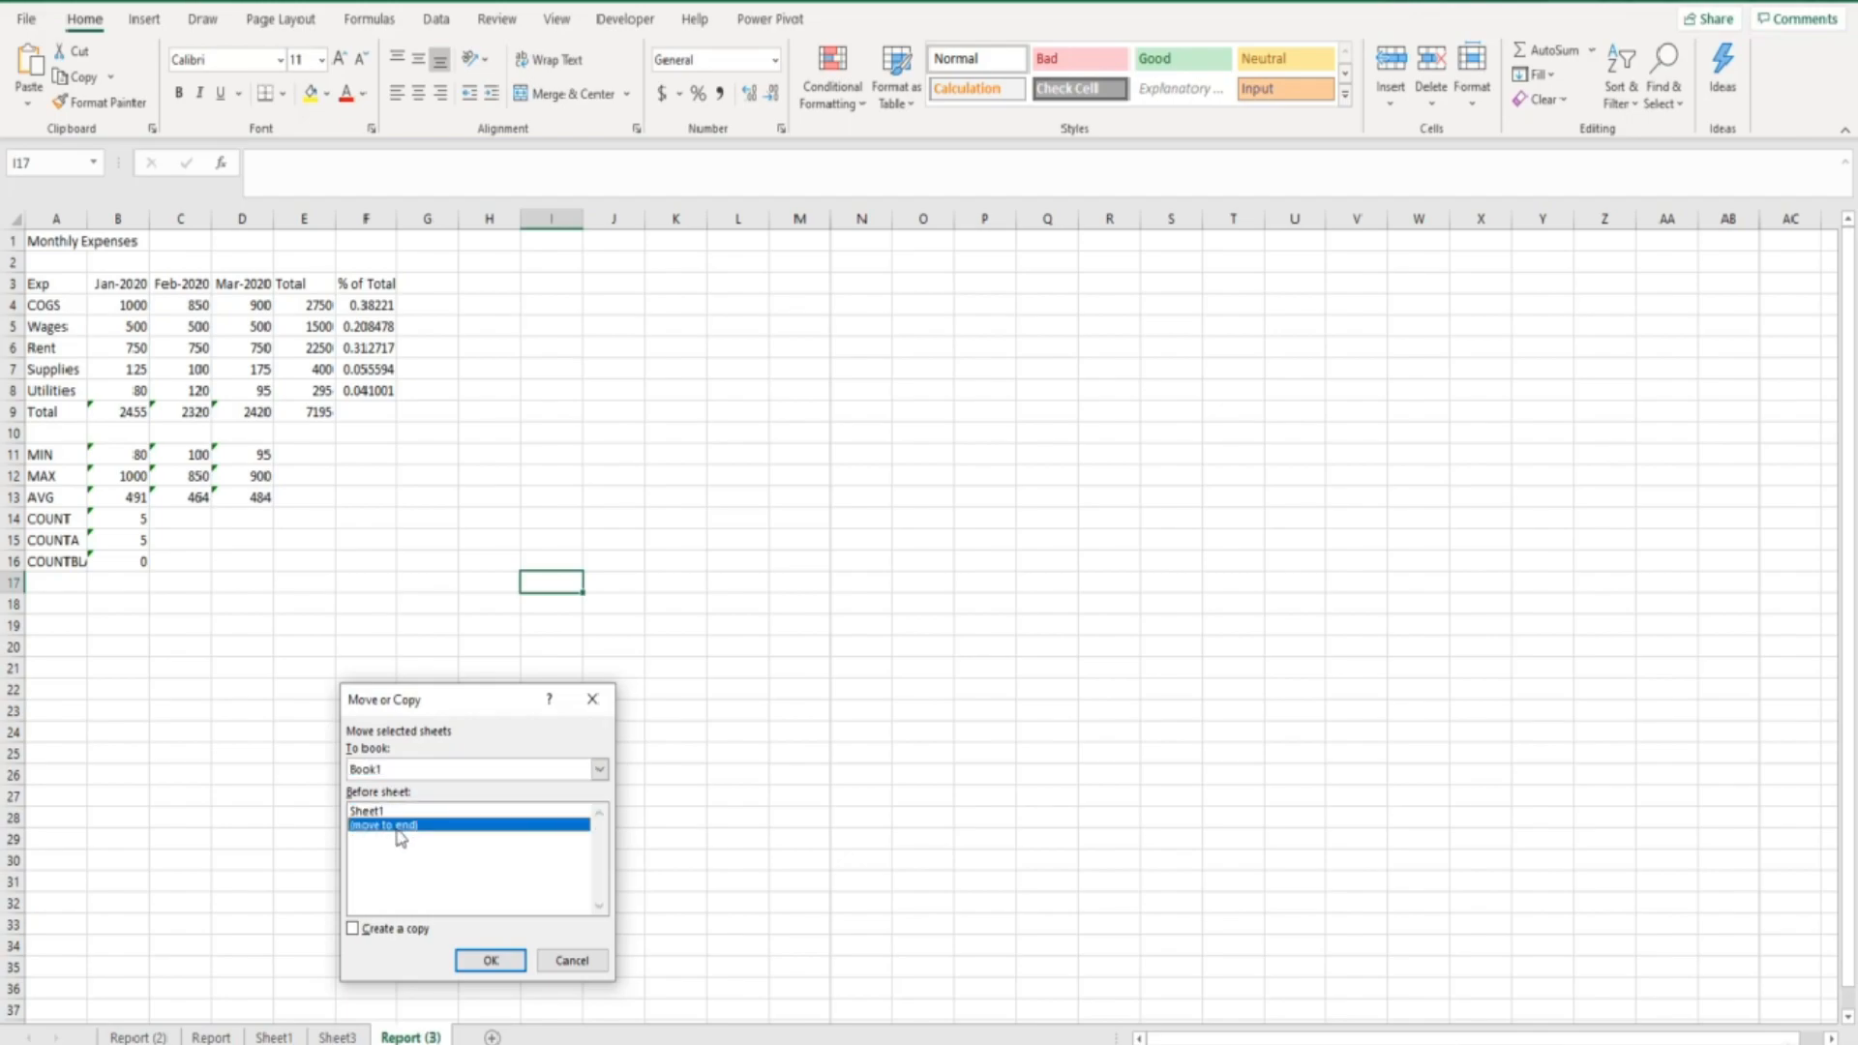
click(490, 960)
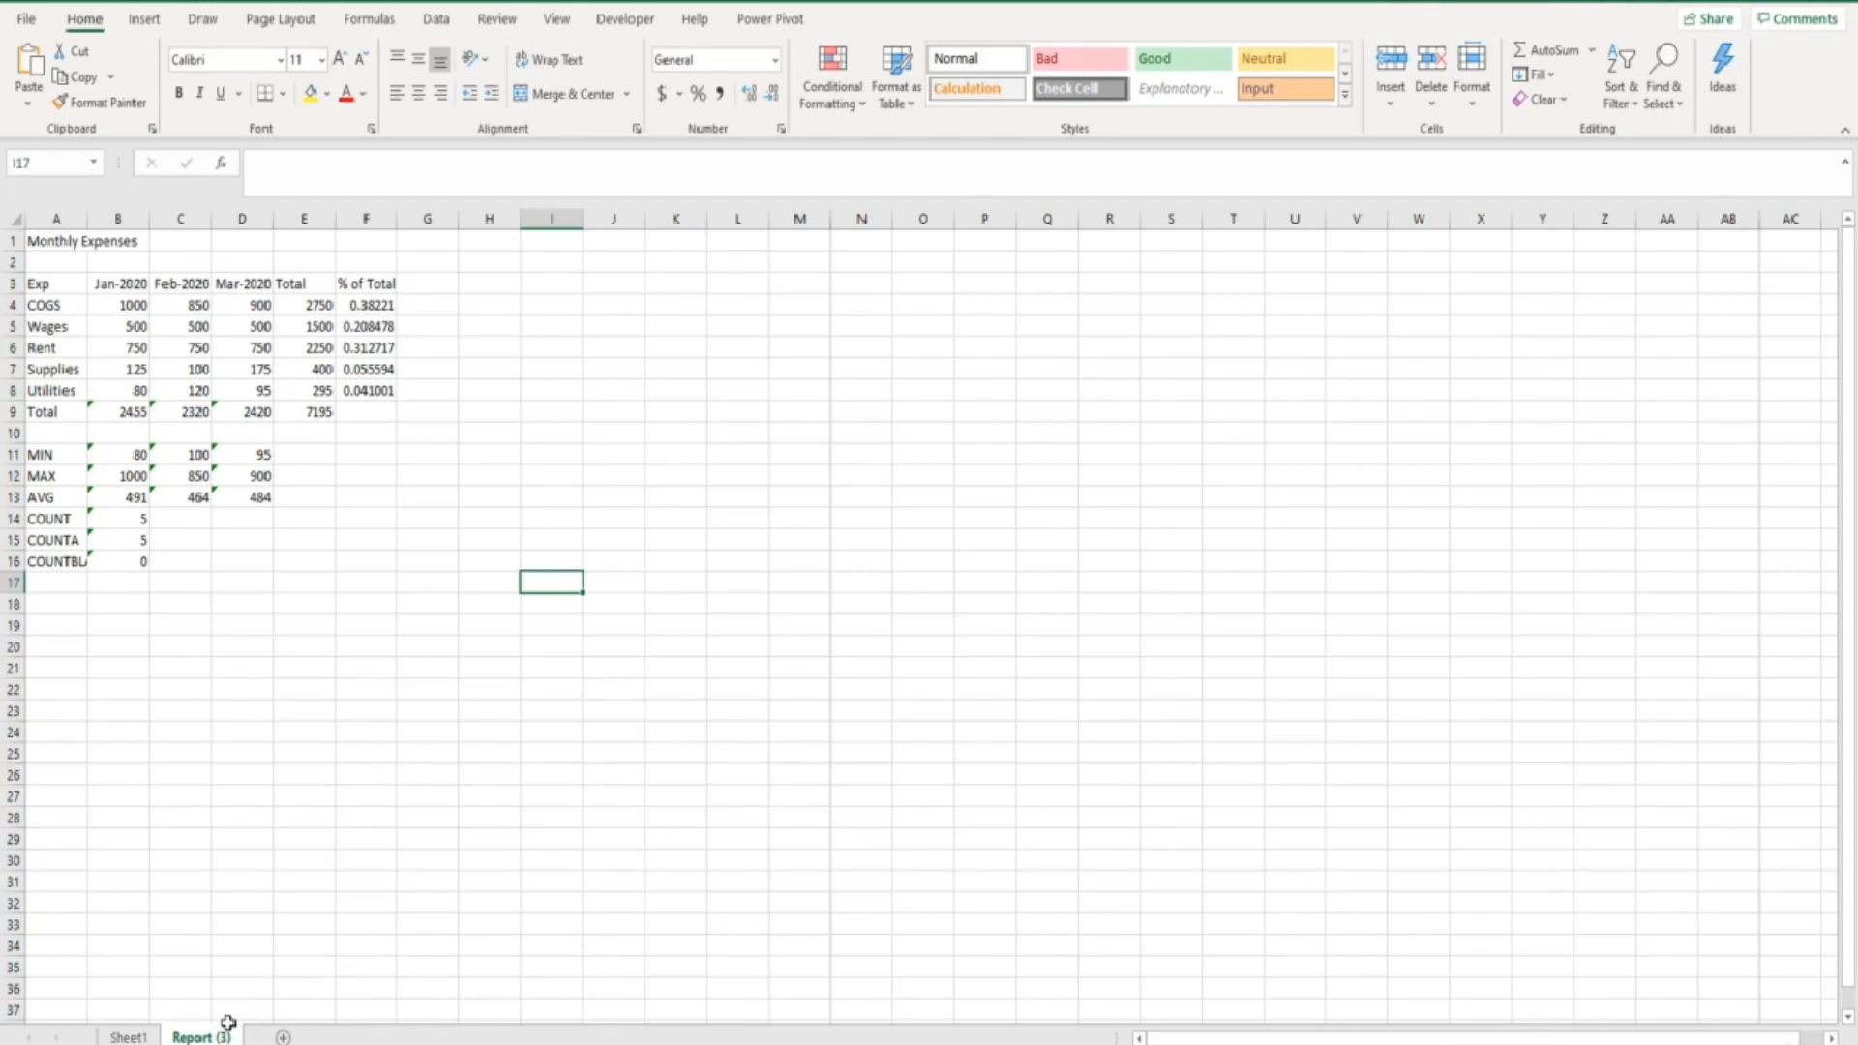
Step: View Sheet1 and Report (3) in Book1 and switch back to the Monthly Exp.xlsx workbook
click(127, 1036)
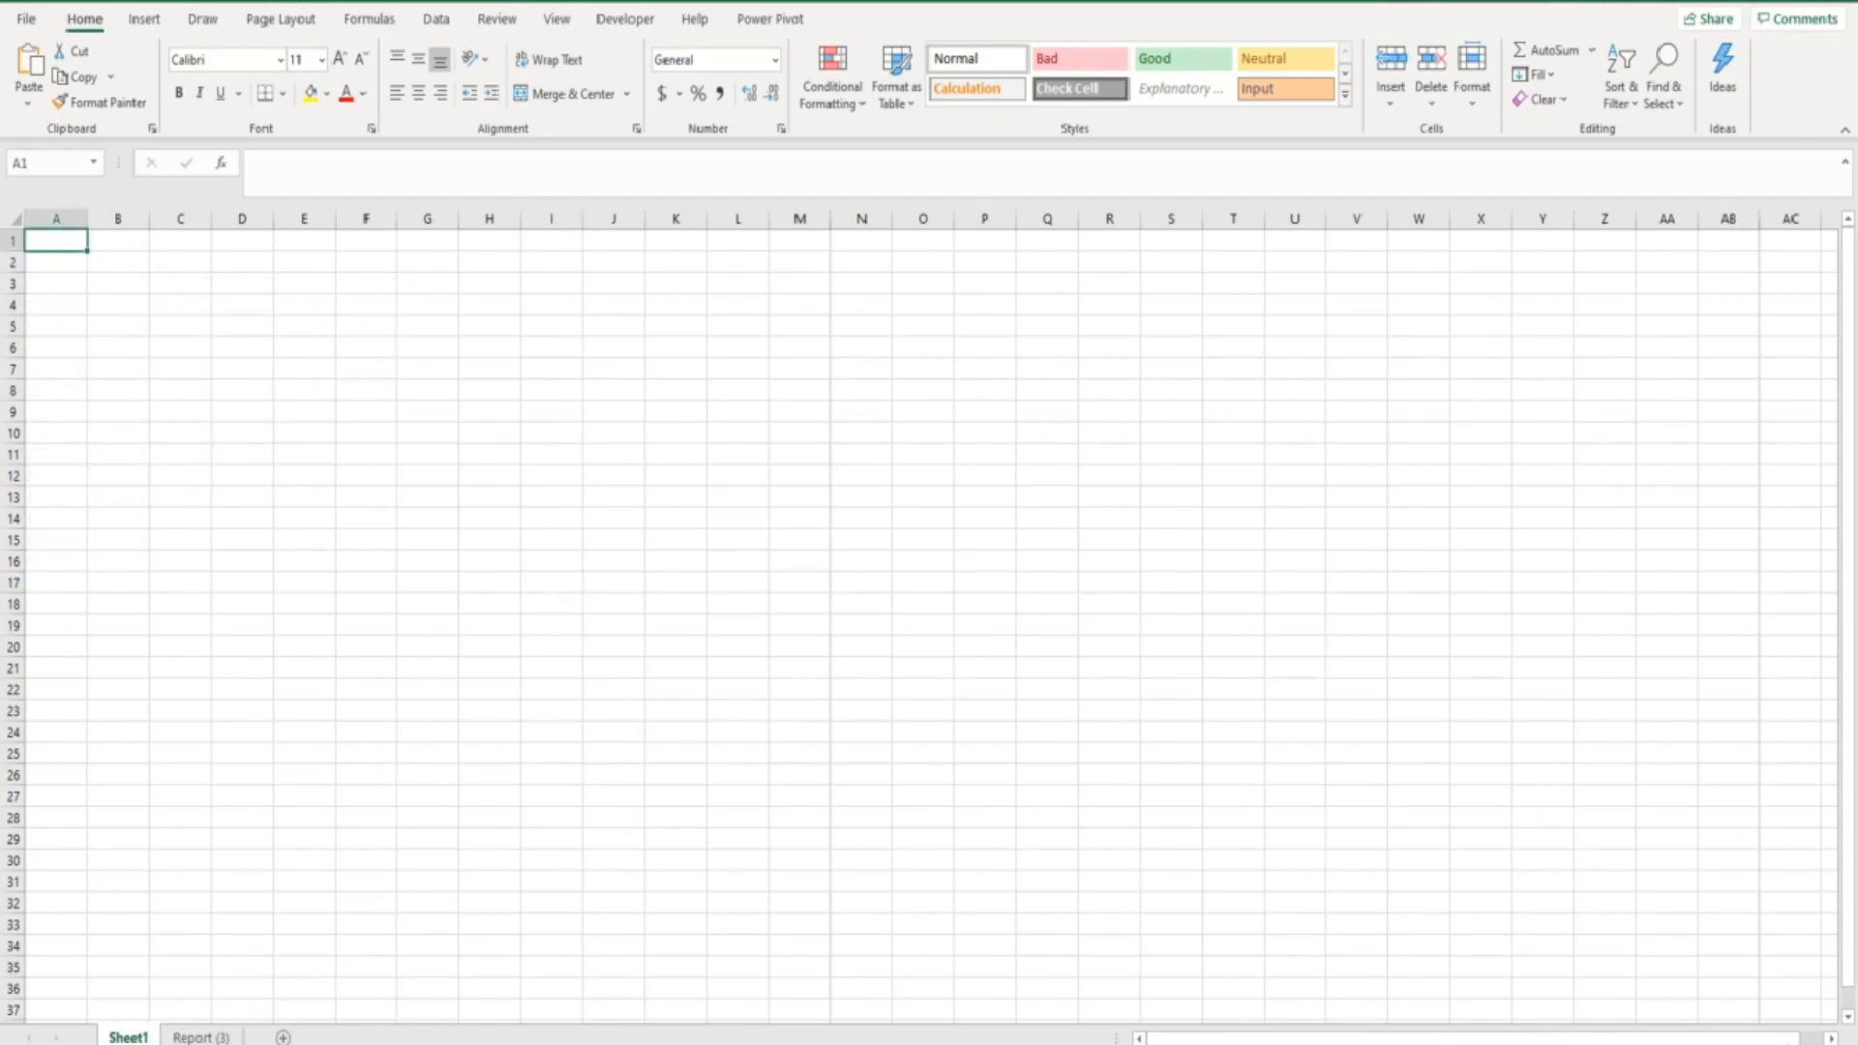
click(201, 1037)
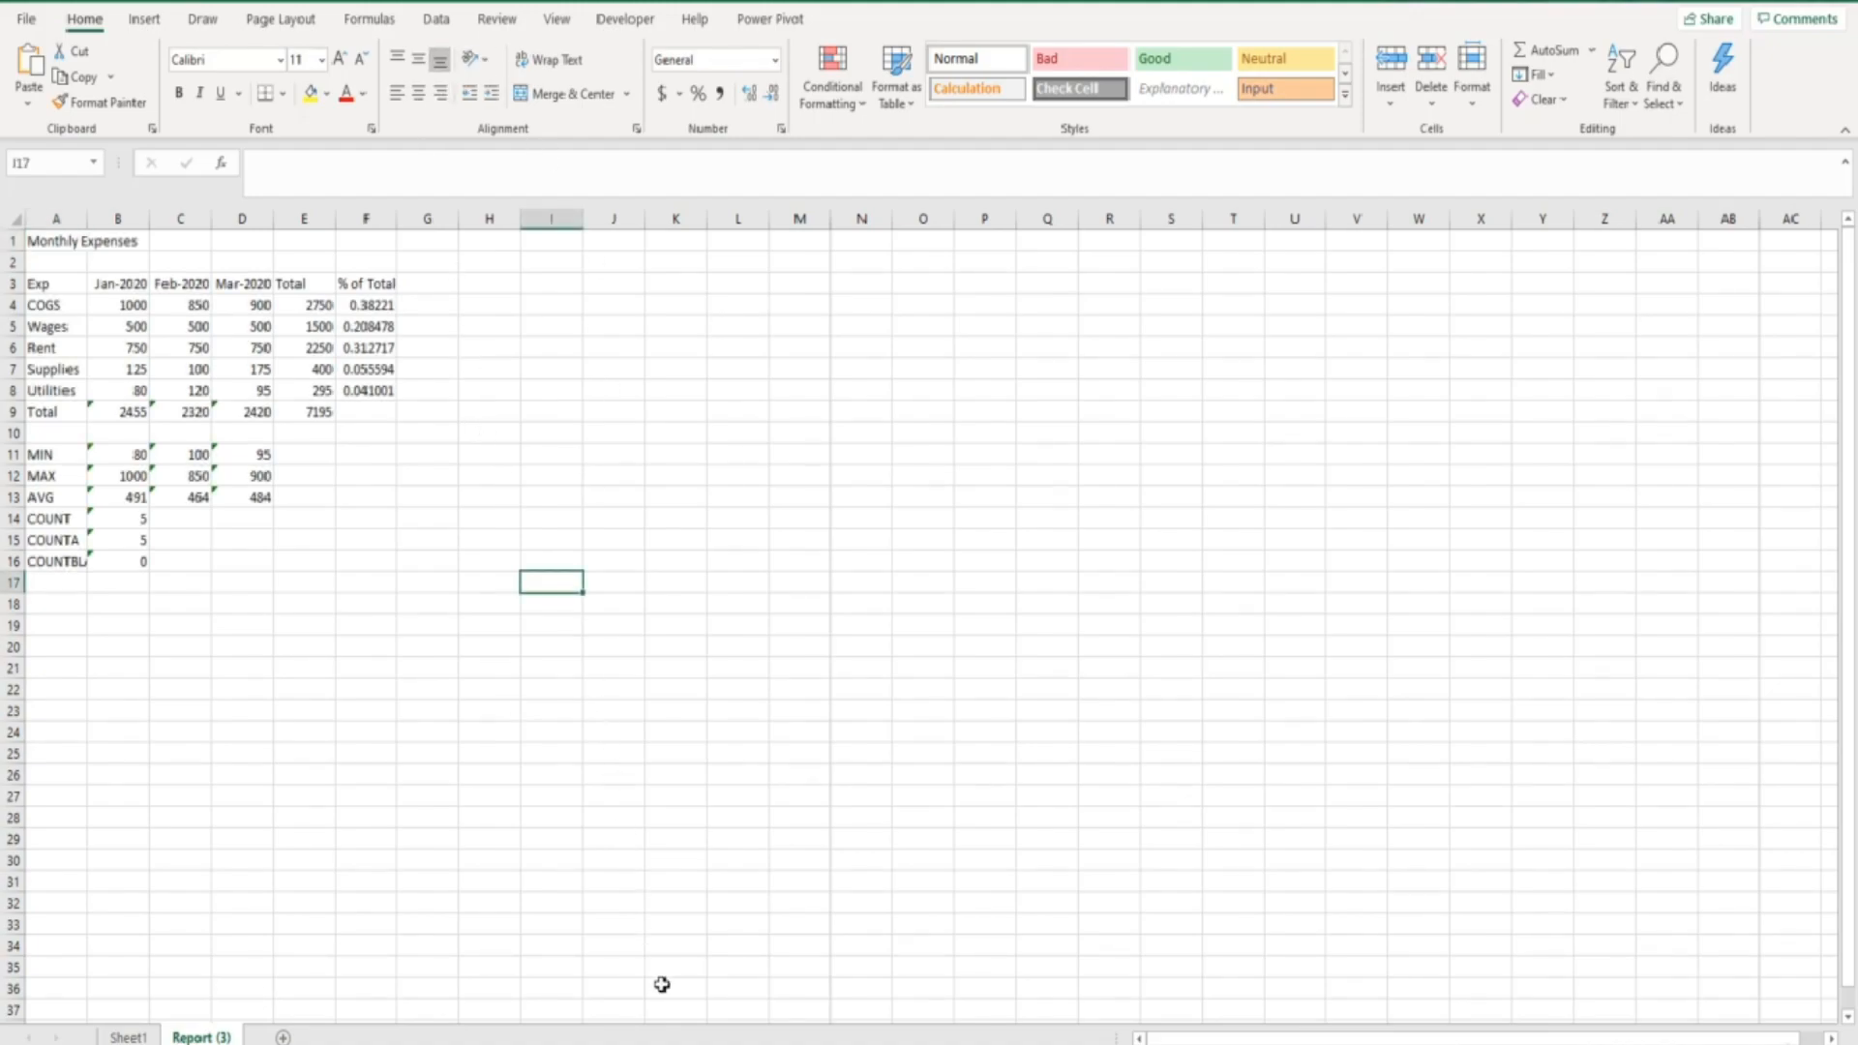
click(642, 1044)
click(559, 1027)
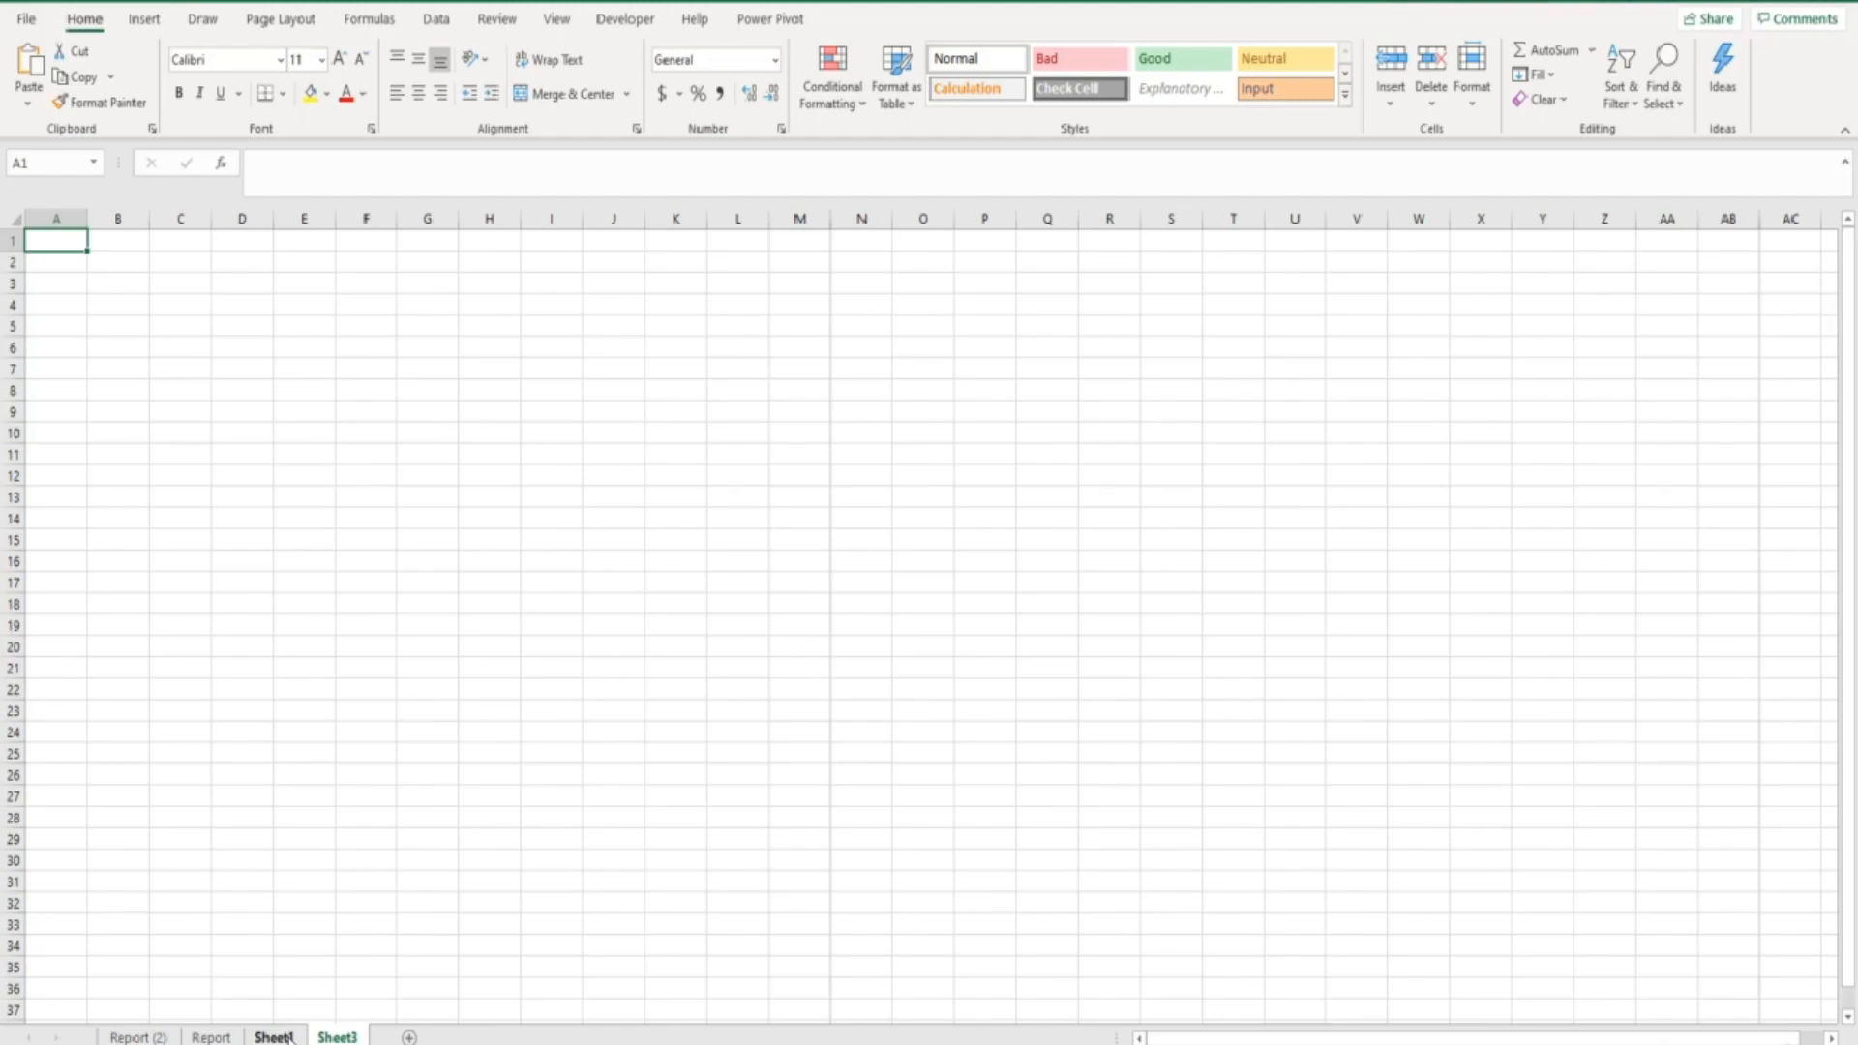
Step: Copy the Report (2) sheet from Monthly Exp.xlsx to the end of the Book1 workbook, and return to the Monthly Exp.xlsx workbook
key(ctrl+Page_Up)
key(ctrl+Page_Up)
key(ctrl+Page_Up)
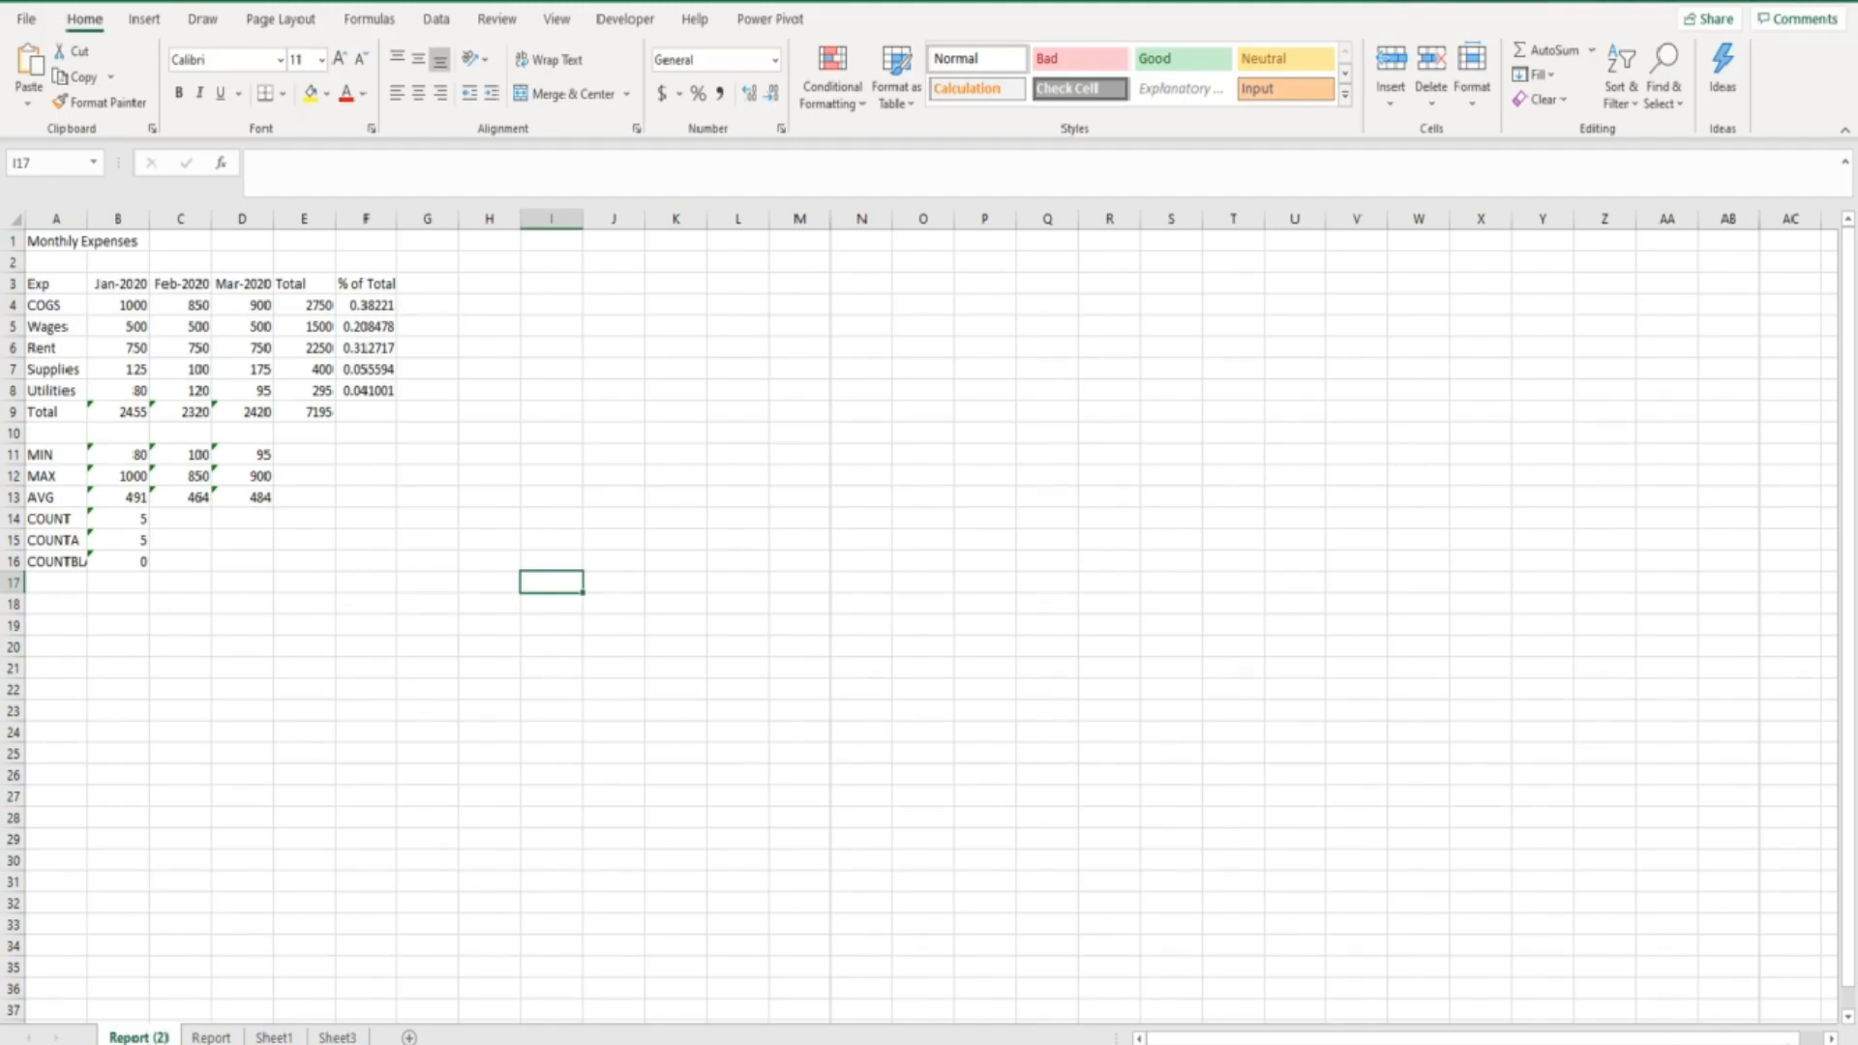
right_click(151, 1038)
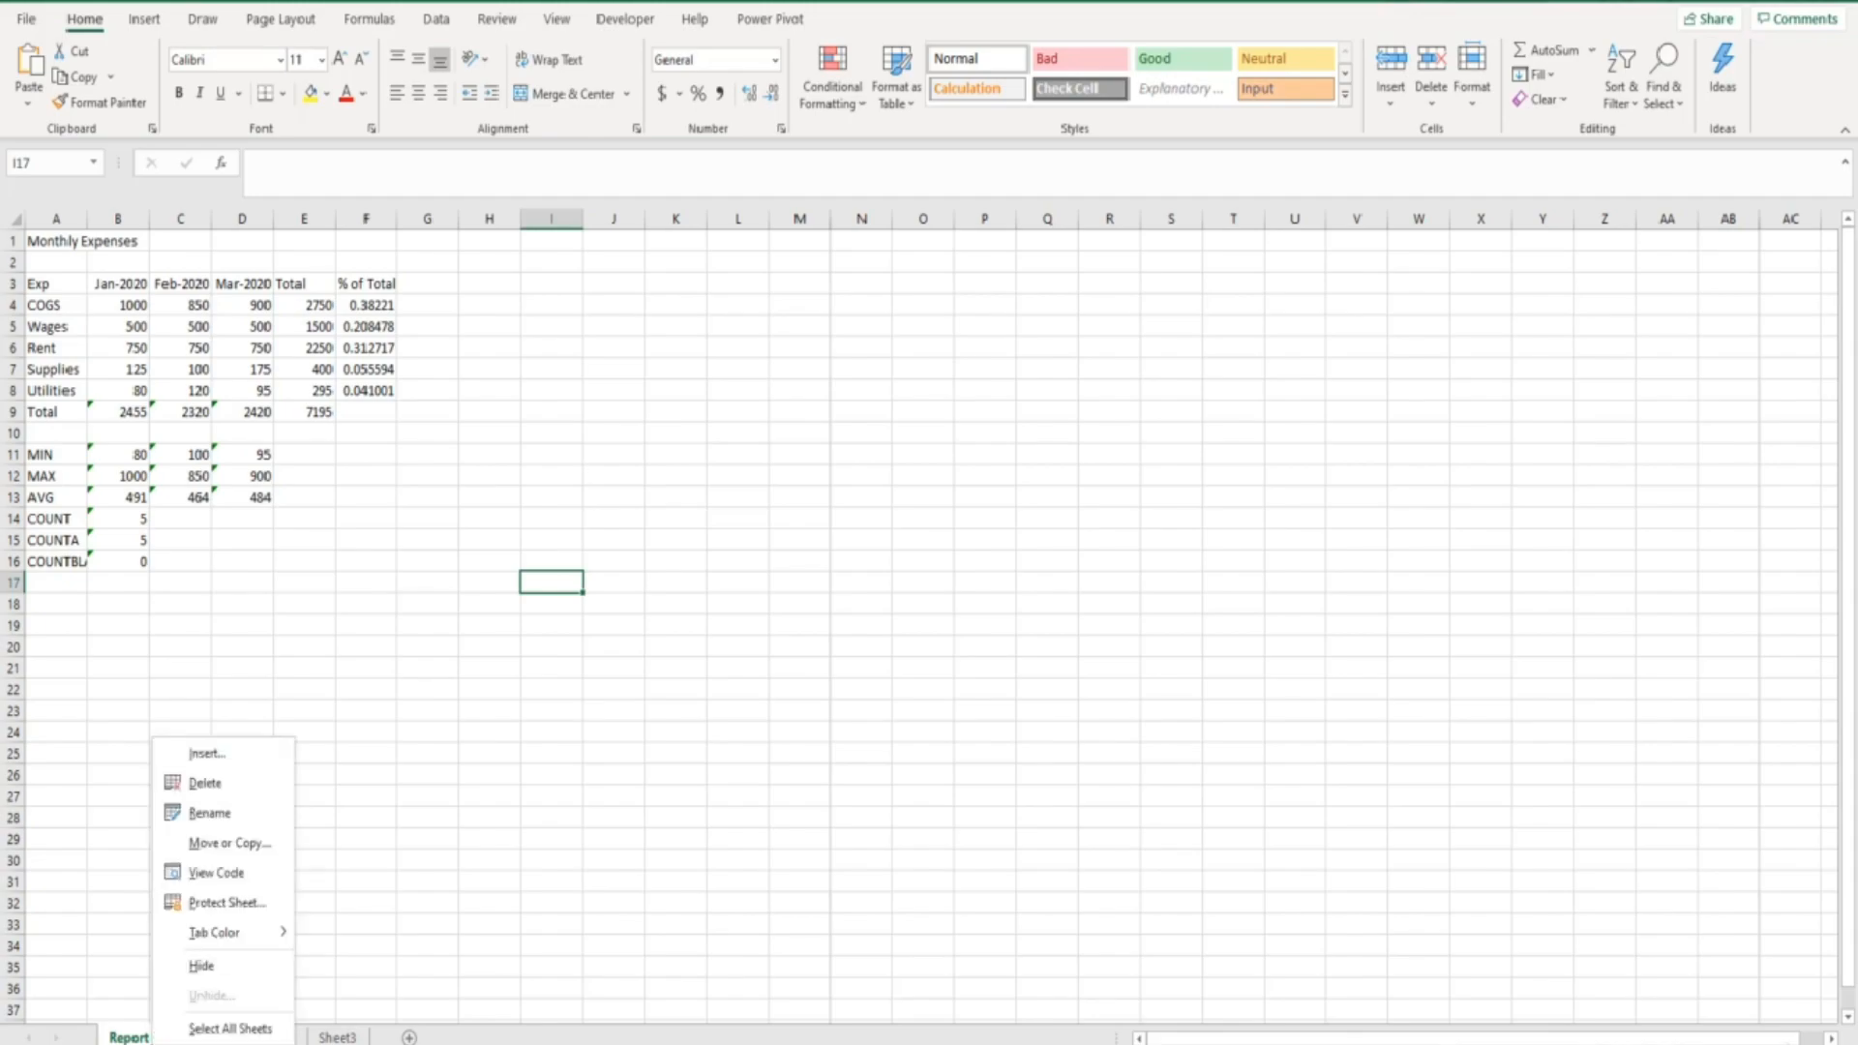
click(224, 842)
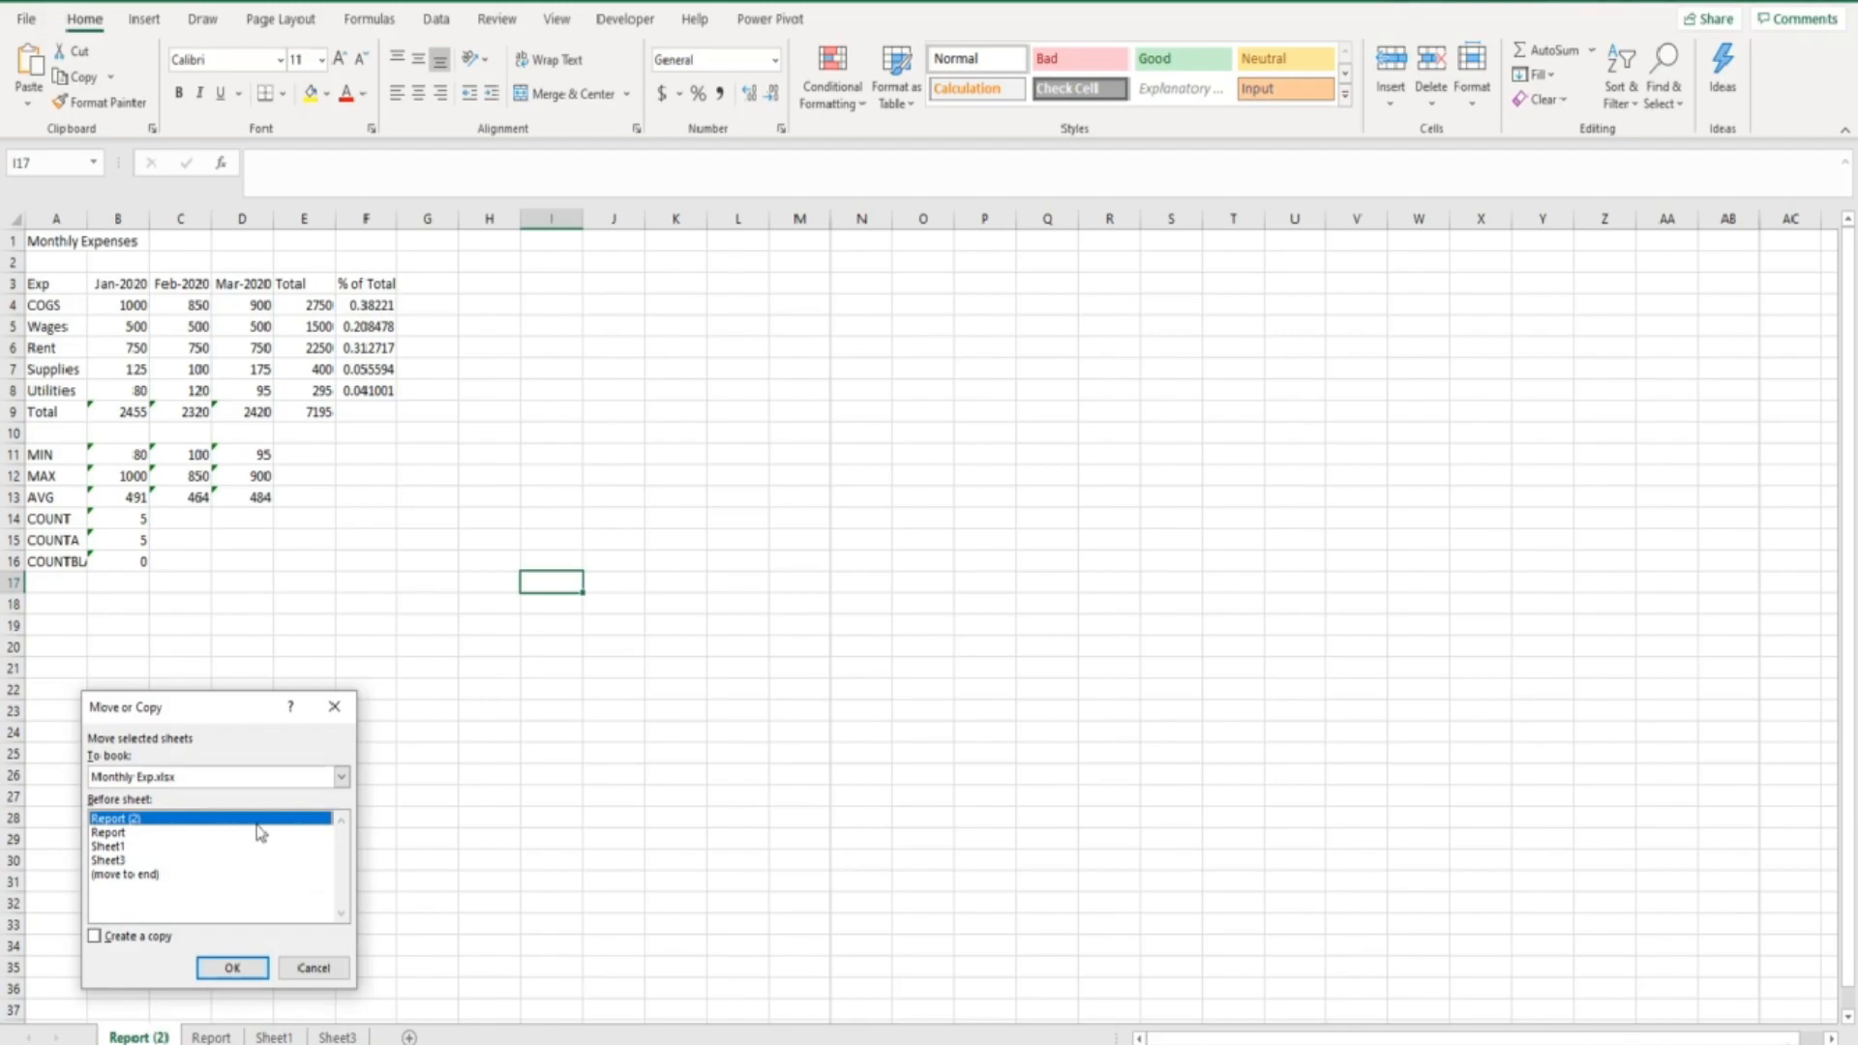
click(342, 777)
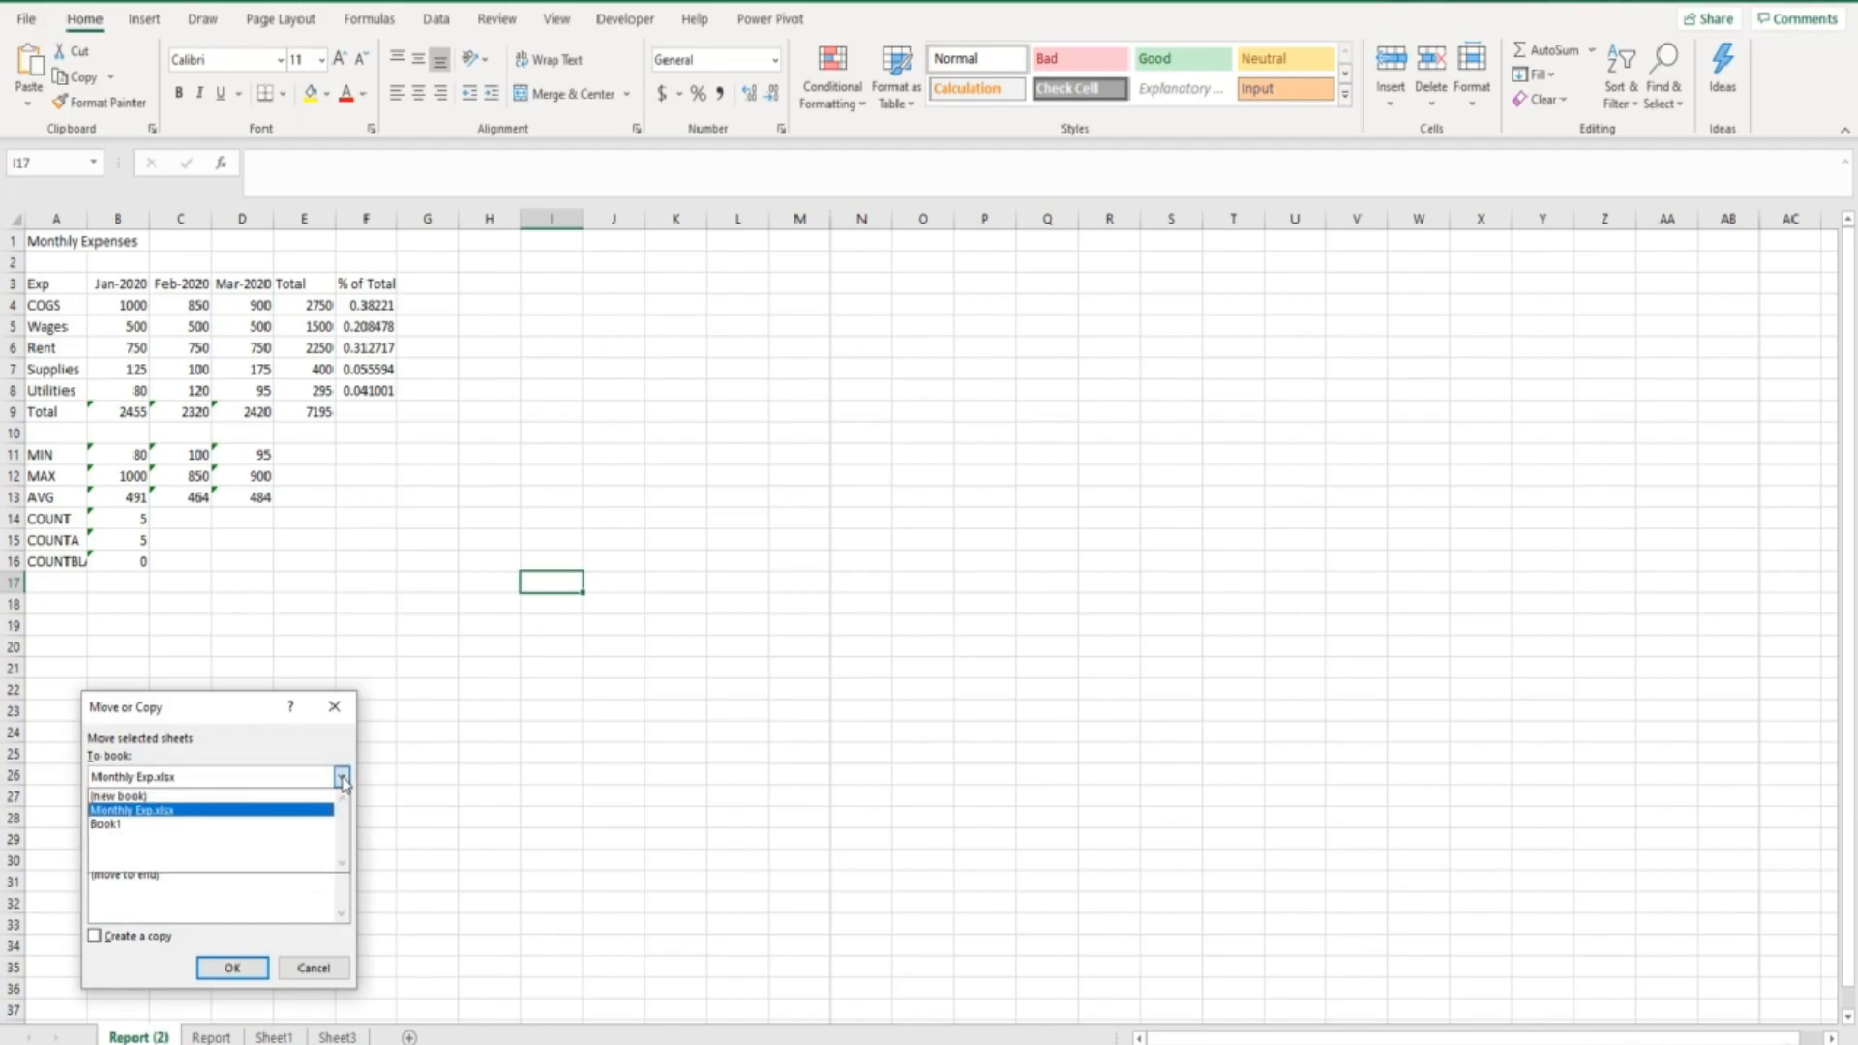
click(259, 823)
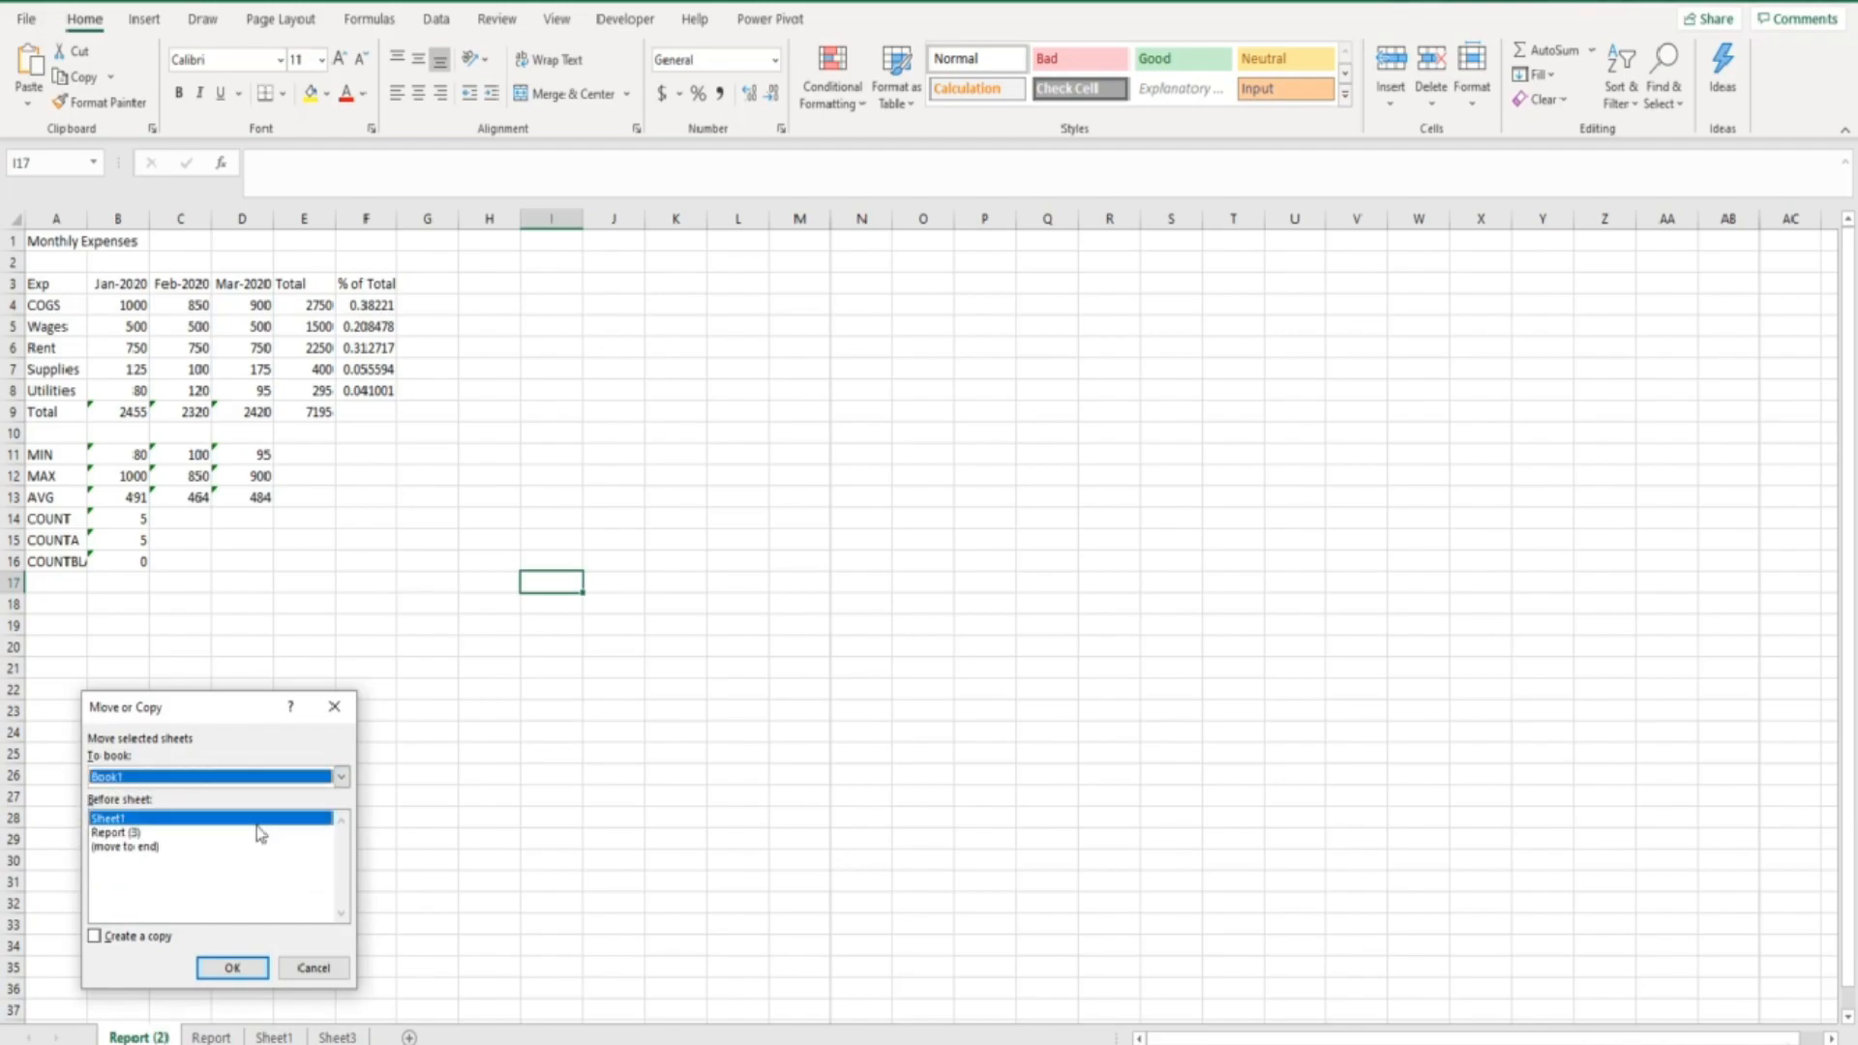
click(95, 936)
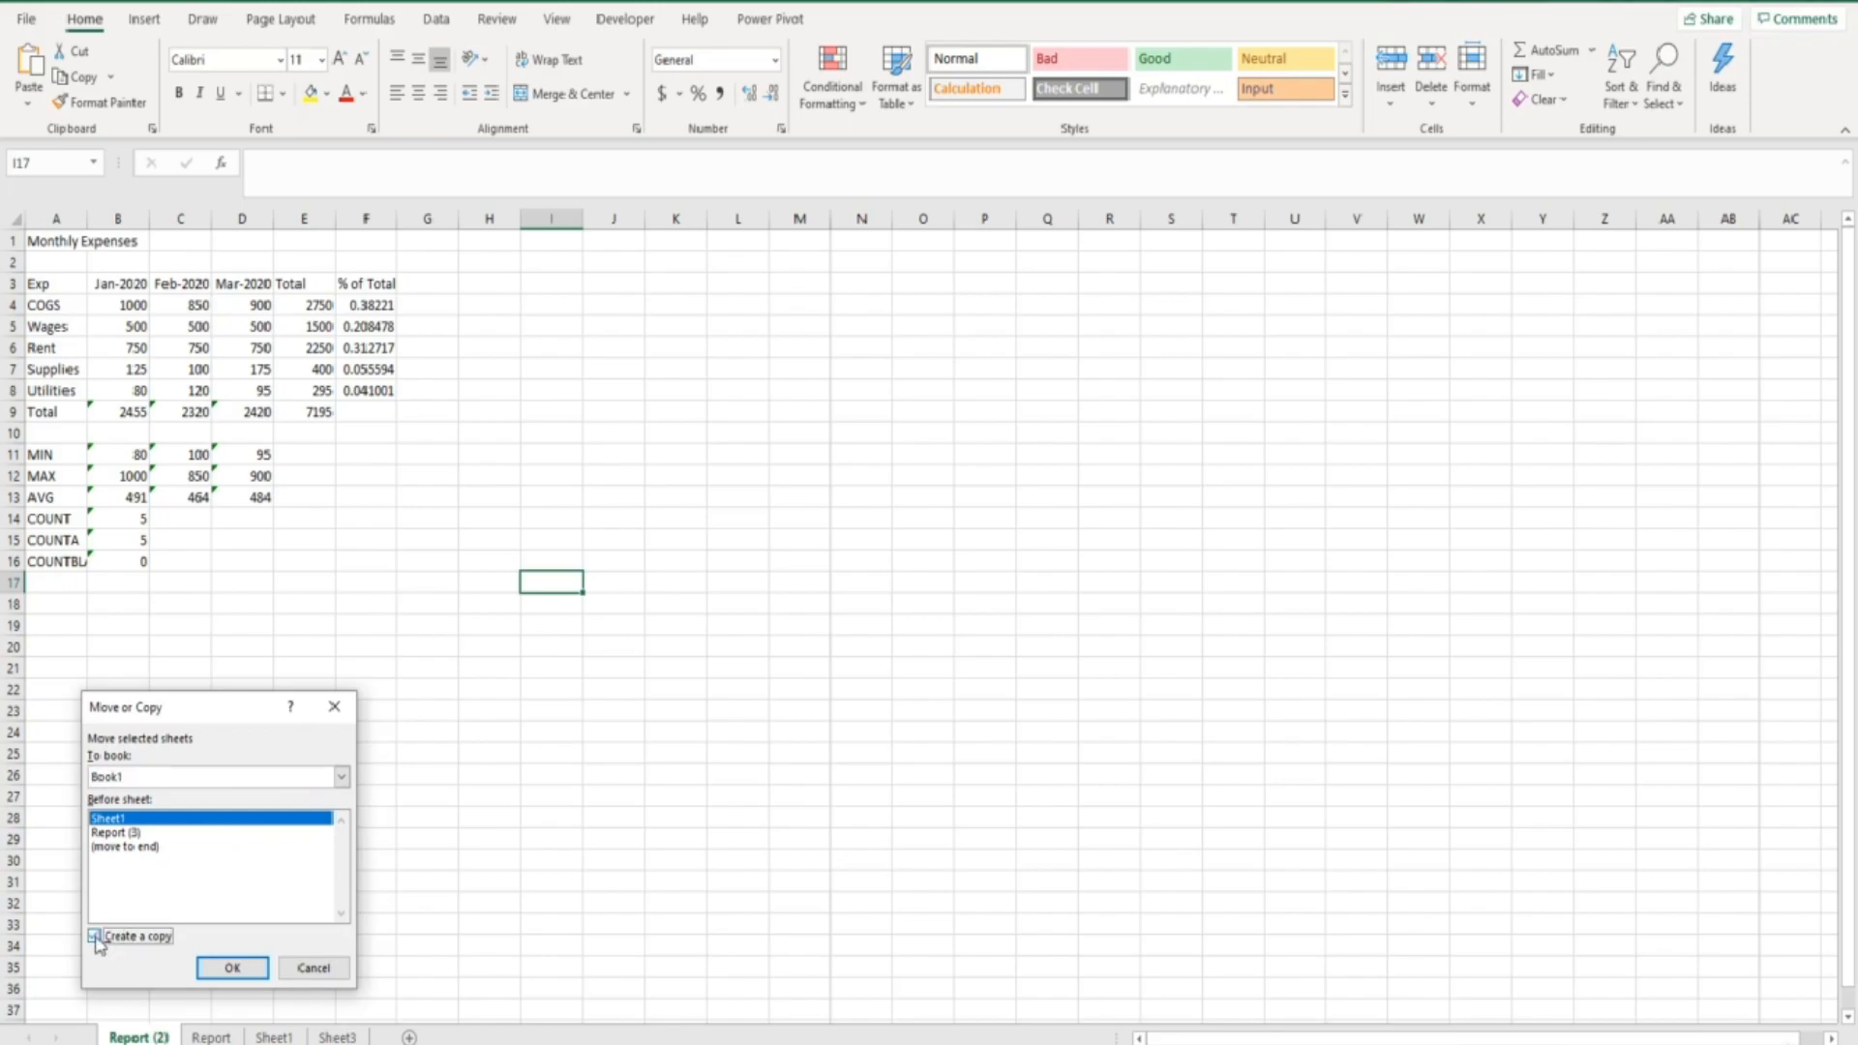
click(120, 847)
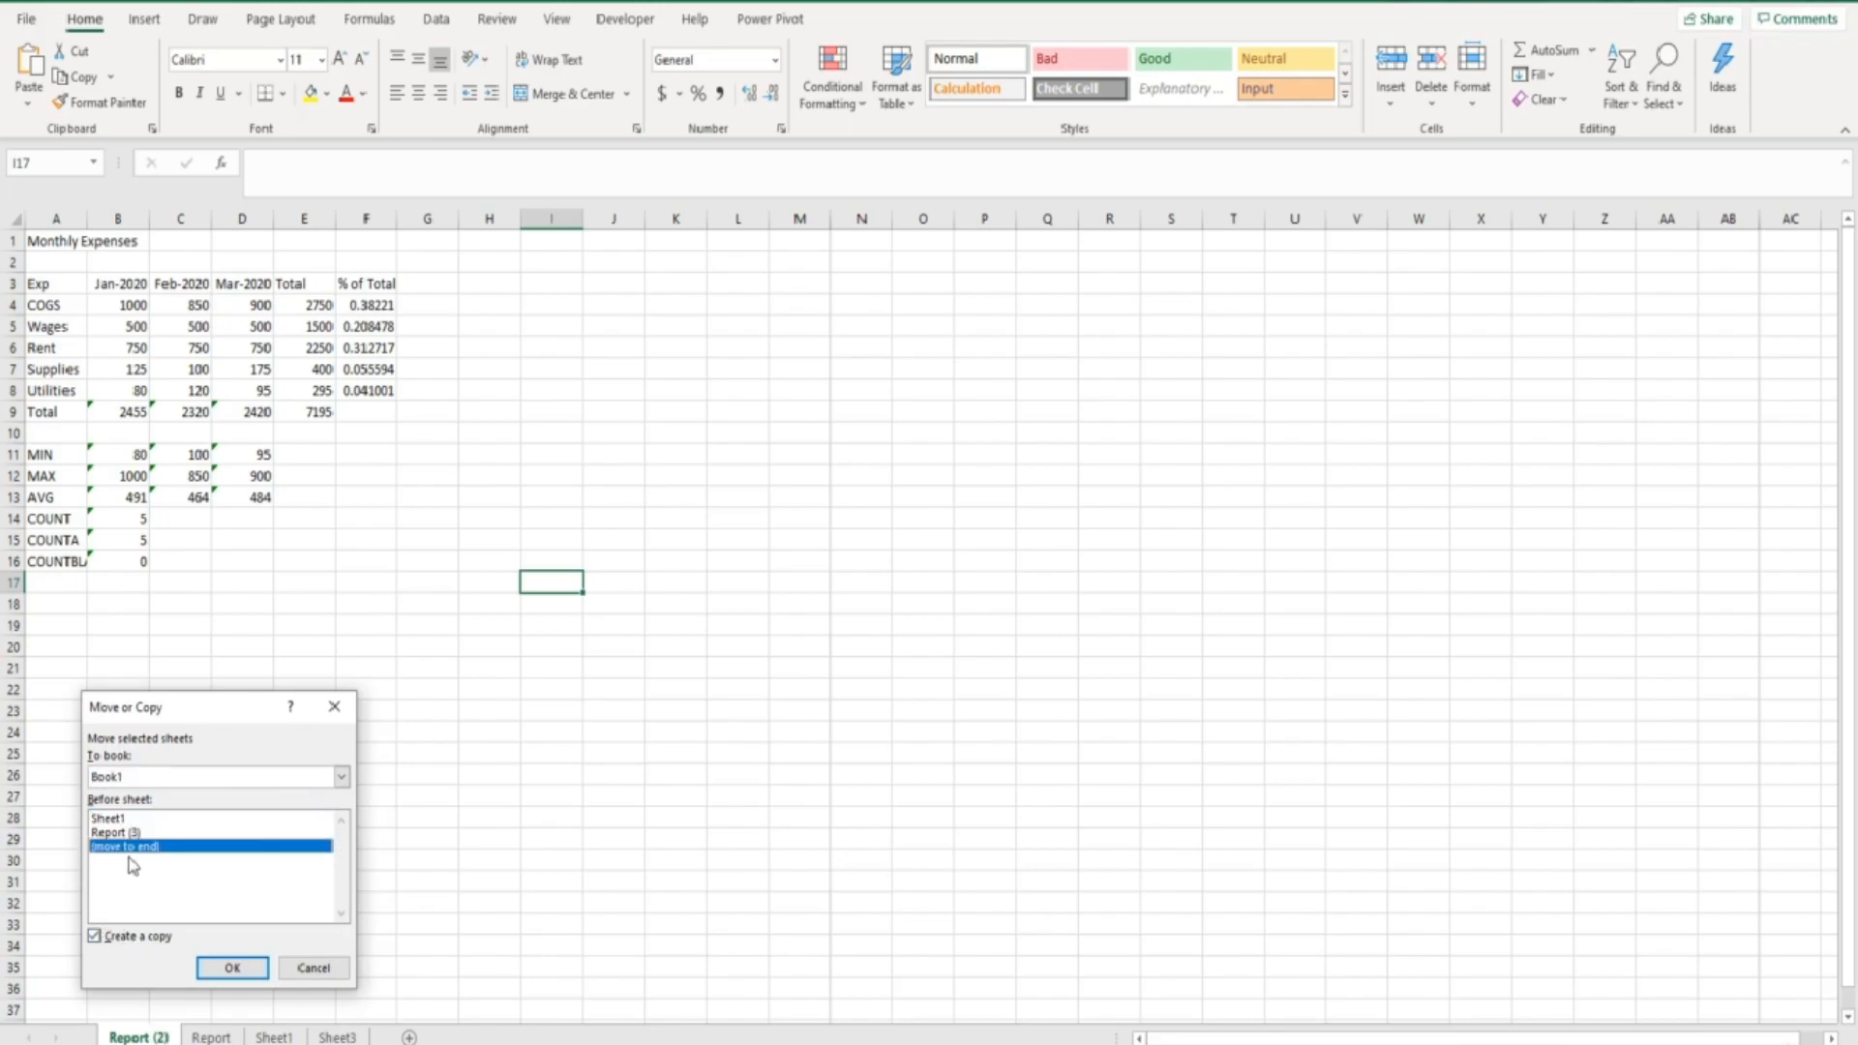
click(228, 968)
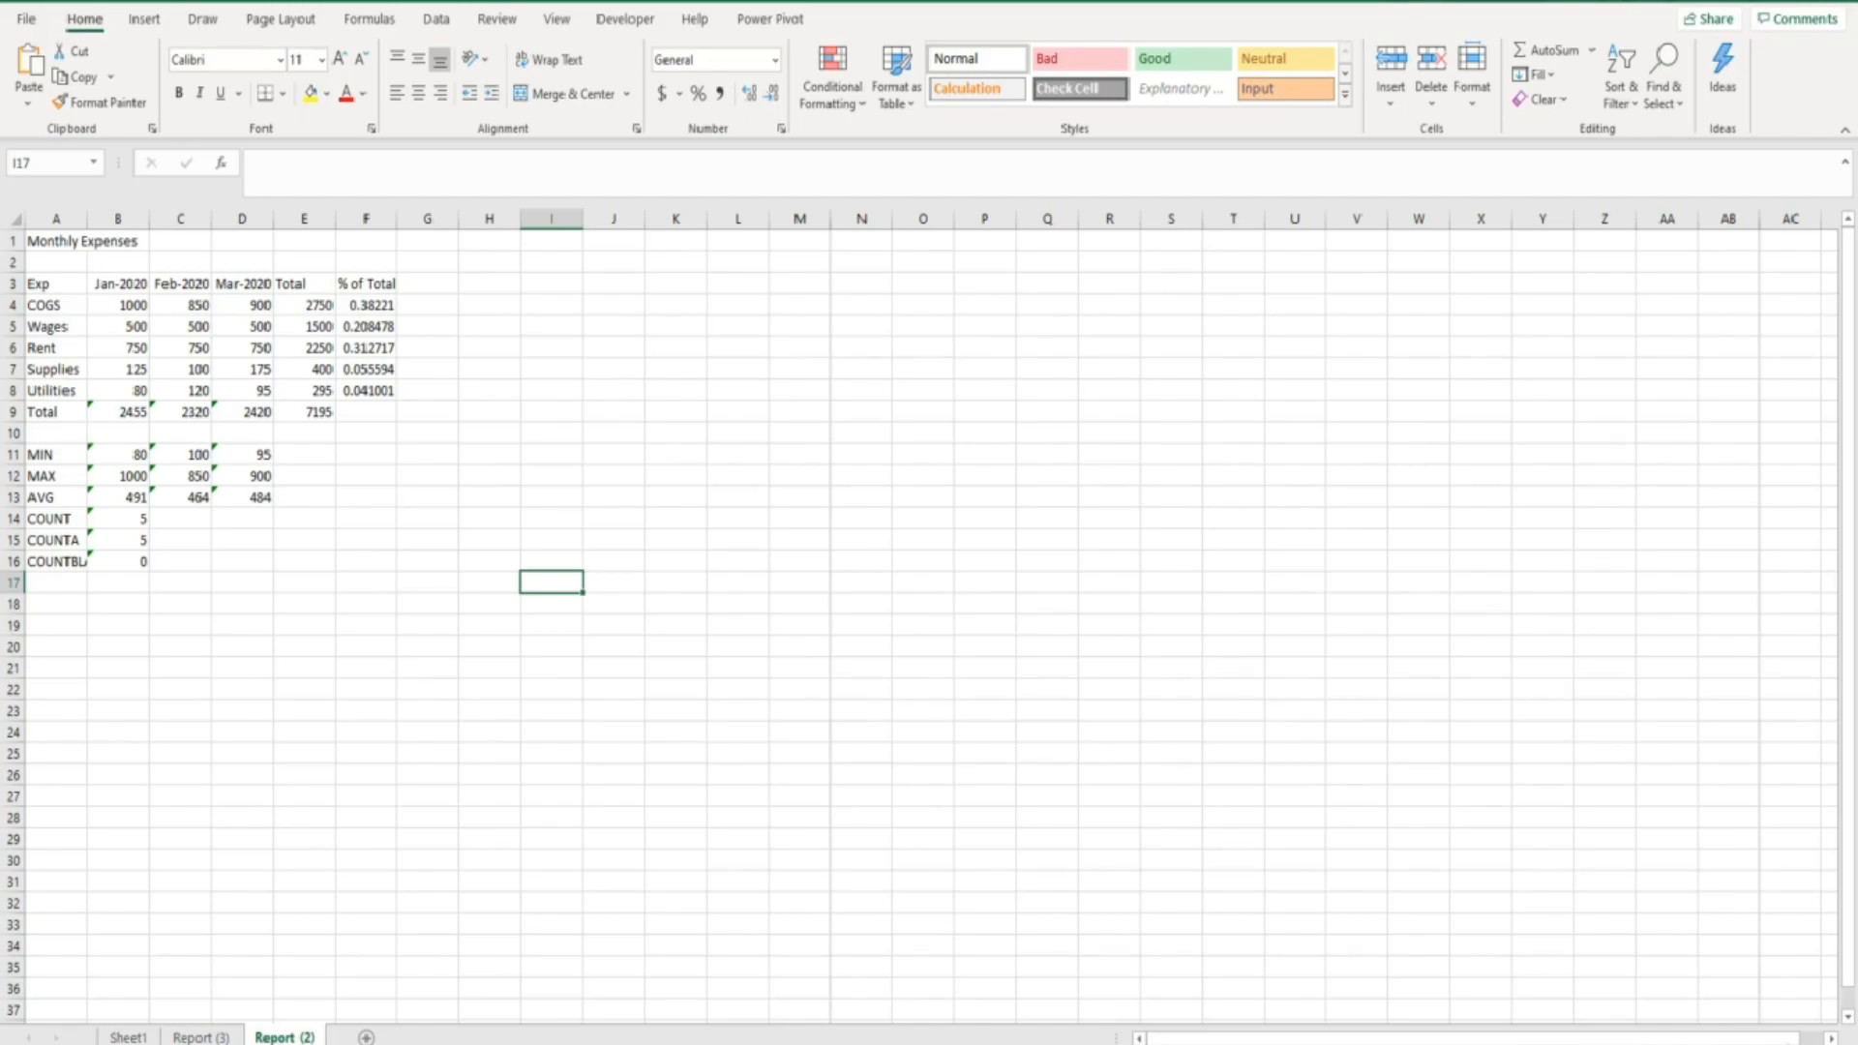
click(641, 1044)
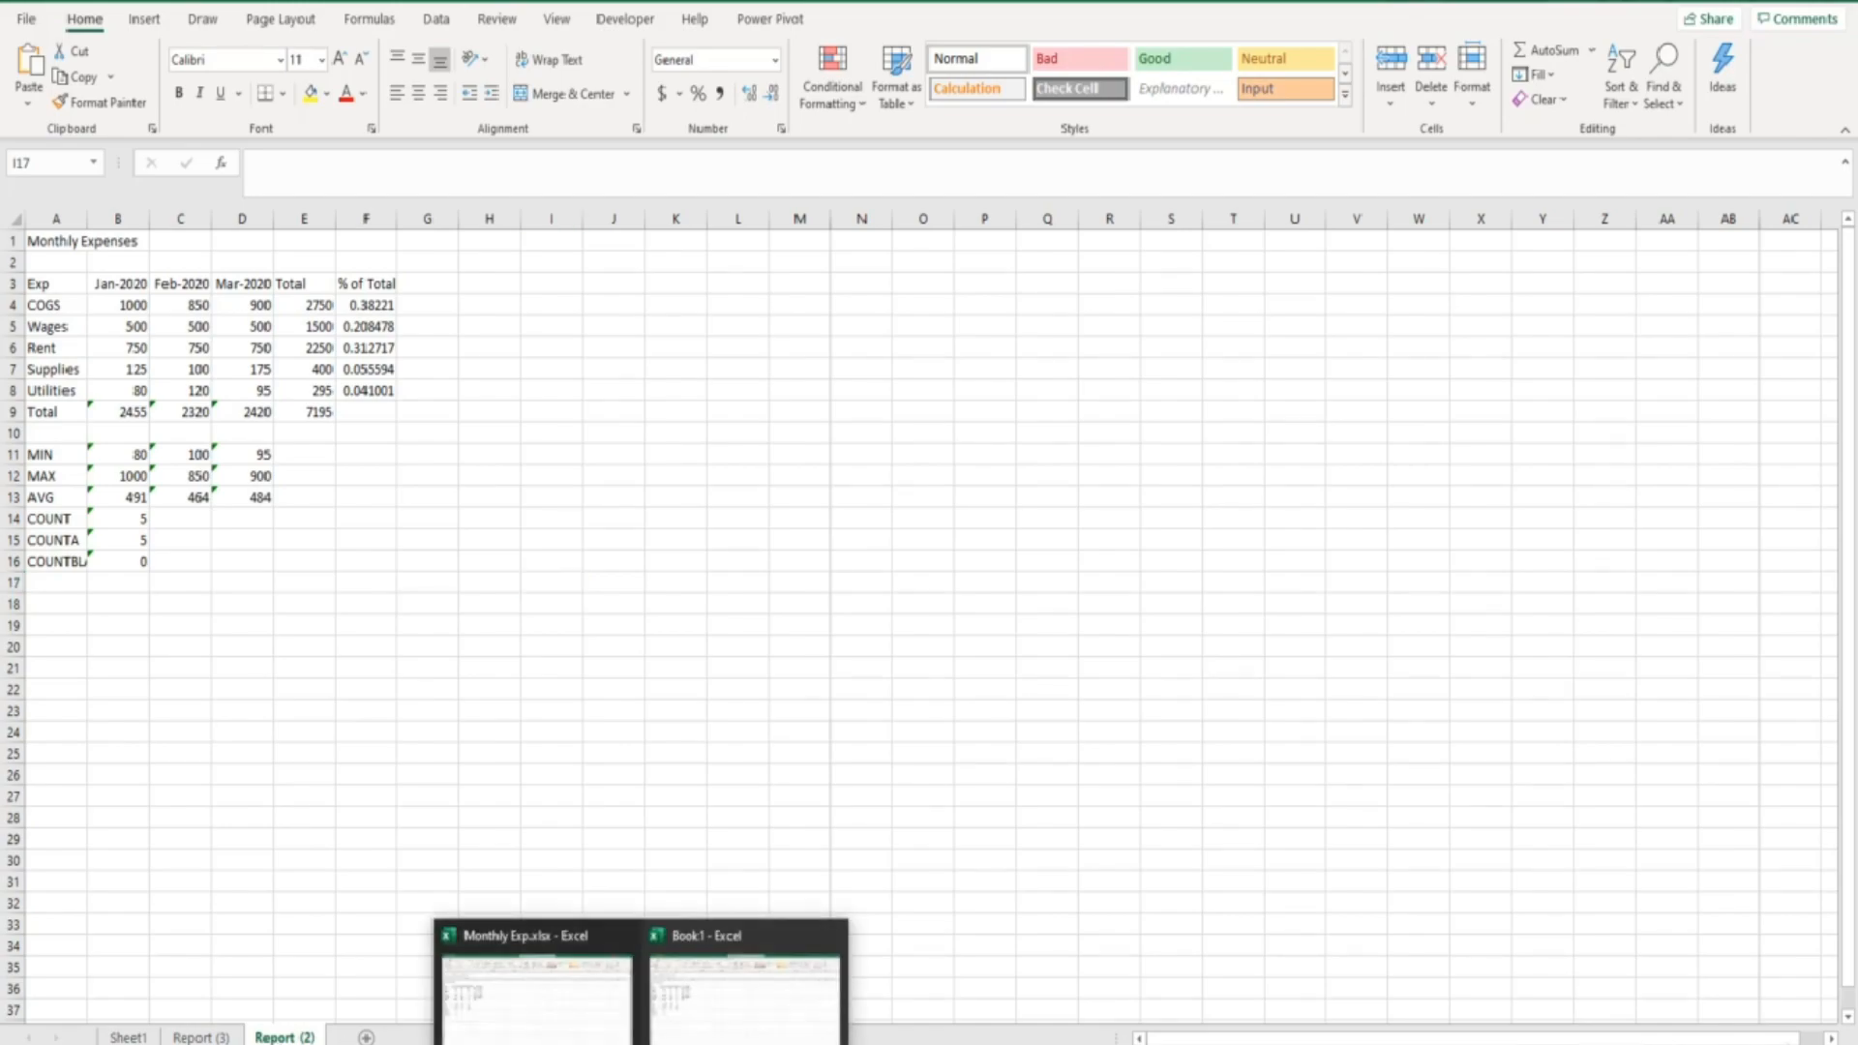
click(578, 1034)
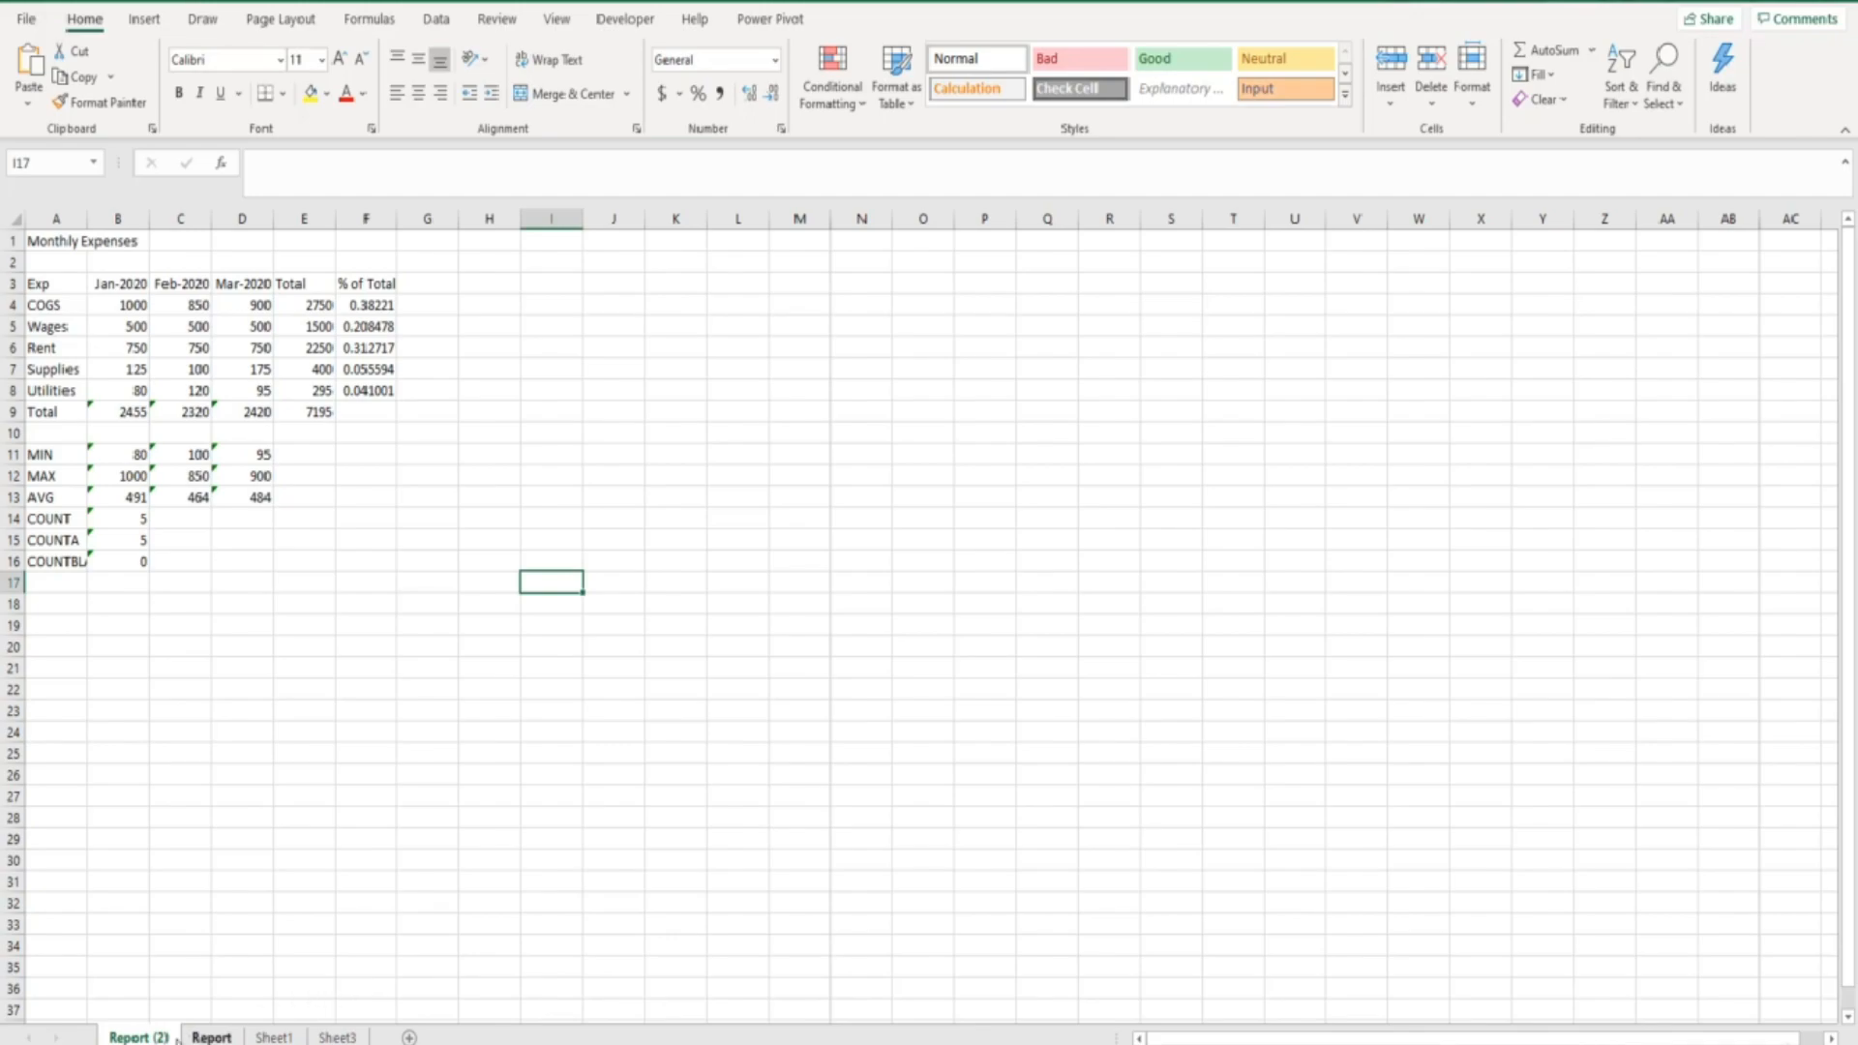